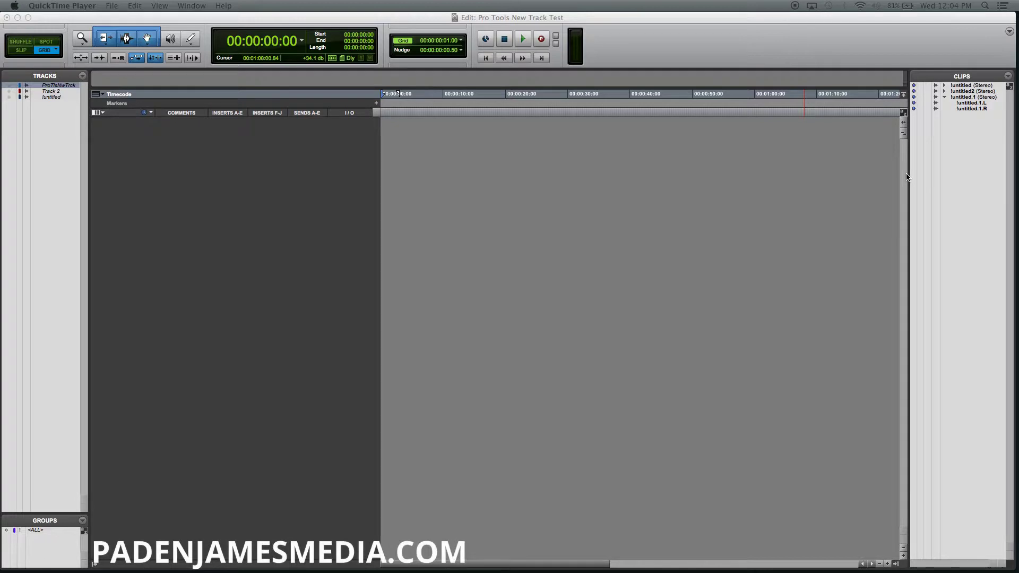
# - Open the Playback Engine settings and keep Scarlett 2i2 USB as the playback engine
pyautogui.click(469, 218)
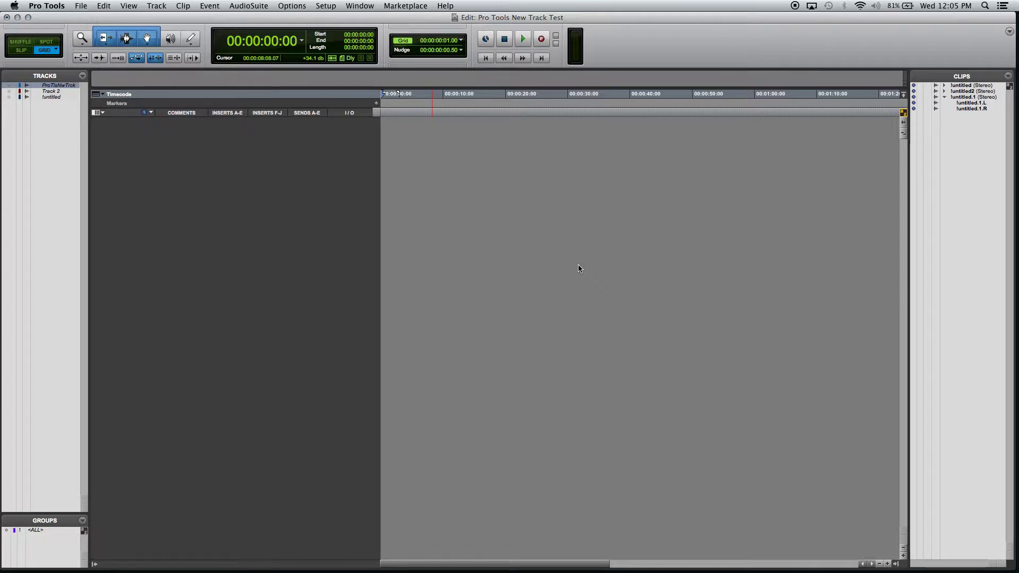
pyautogui.click(334, 4)
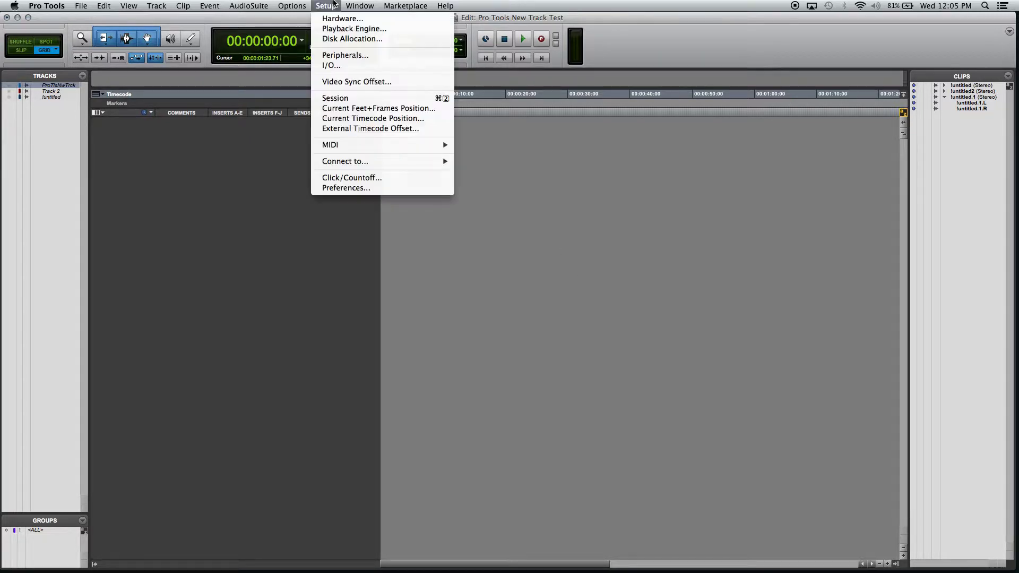
pyautogui.click(360, 29)
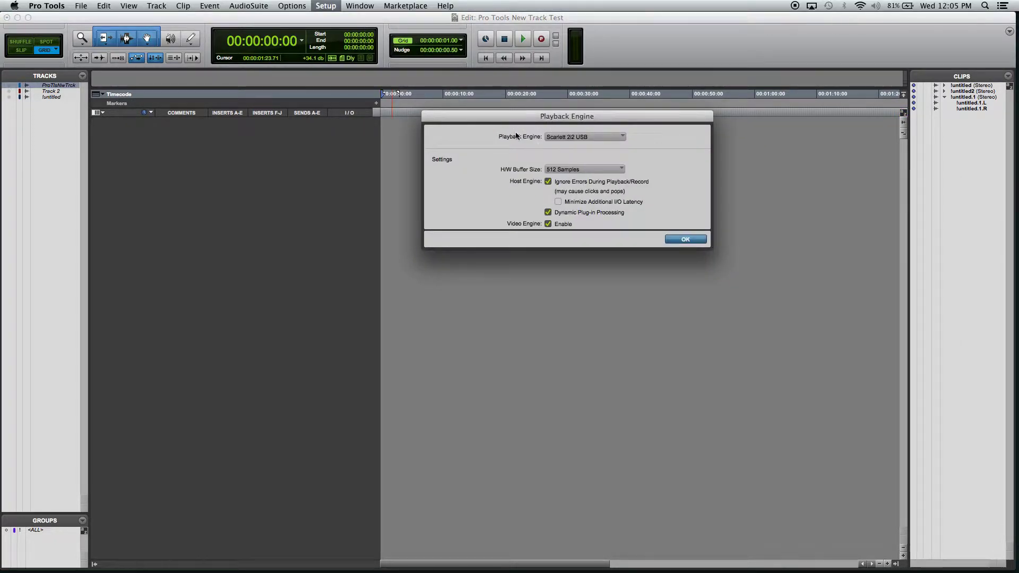
pyautogui.click(622, 138)
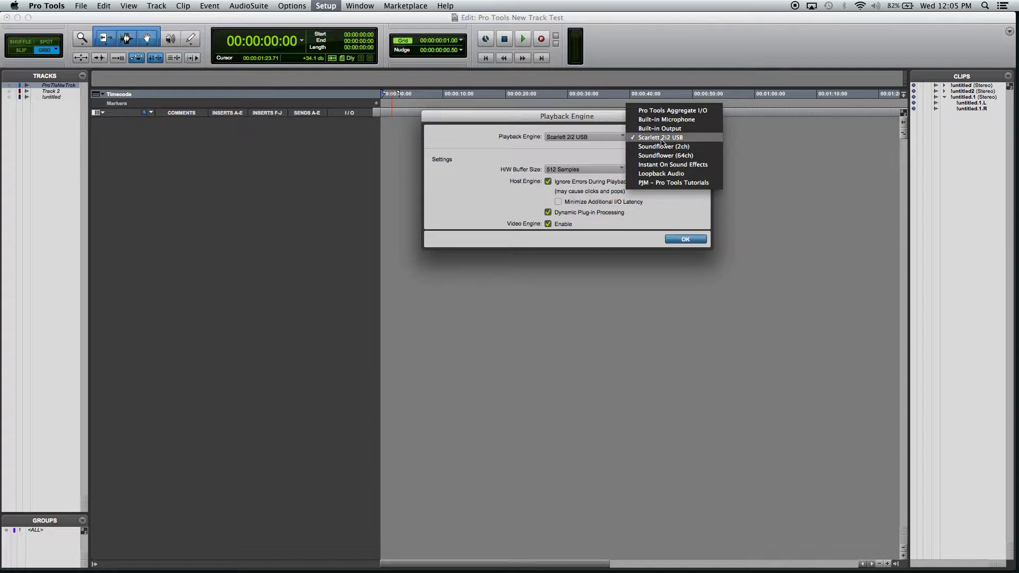
pyautogui.click(597, 148)
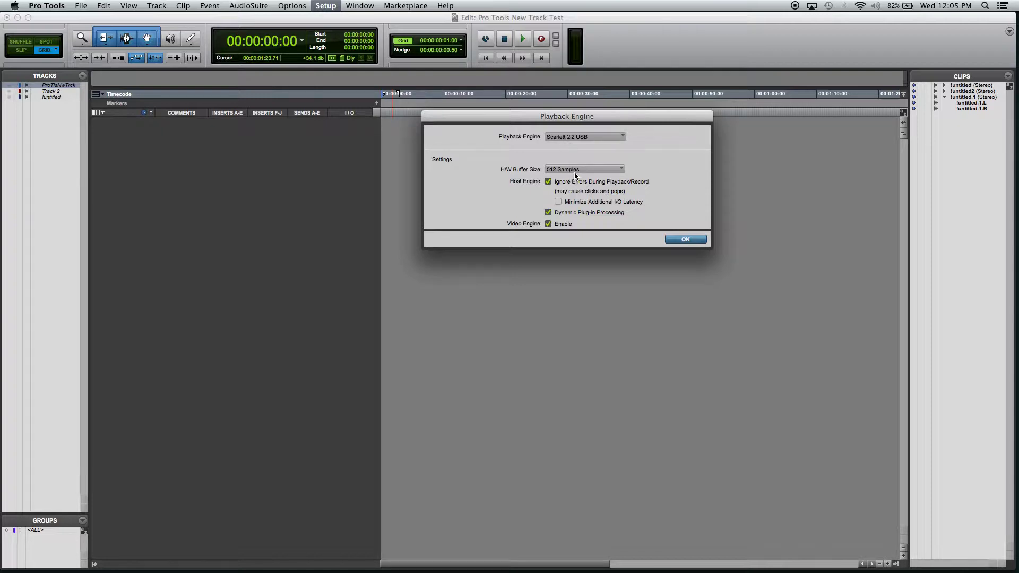
# - Set the hardware buffer size to 128 samples and accept the Playback Engine settings
pyautogui.click(548, 174)
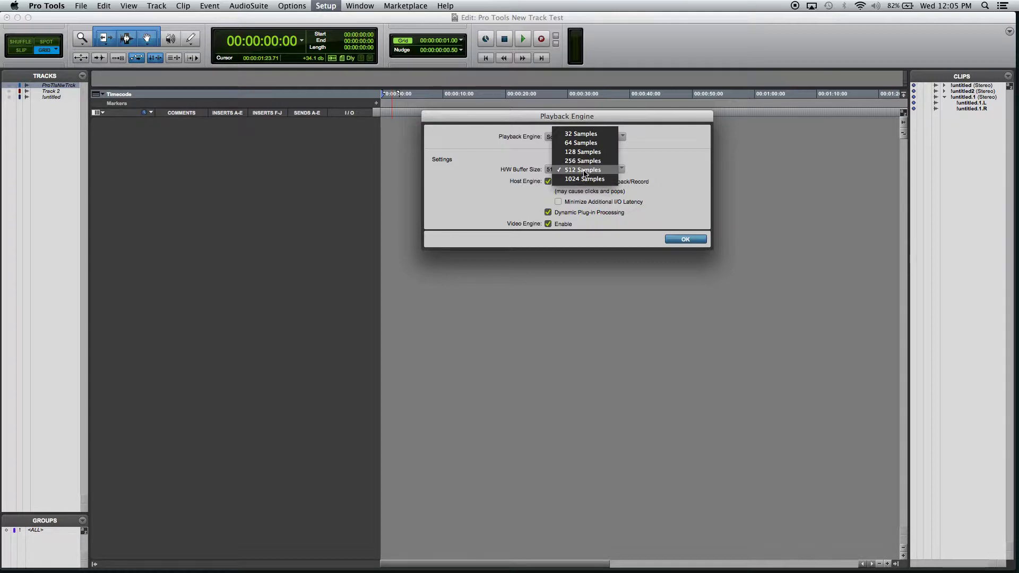
pyautogui.click(584, 154)
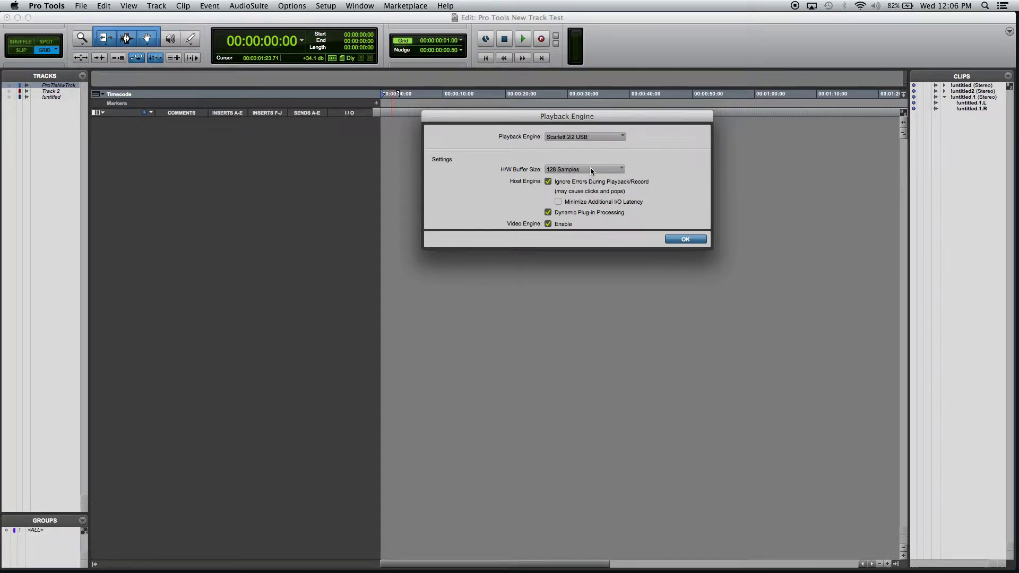
pyautogui.click(610, 170)
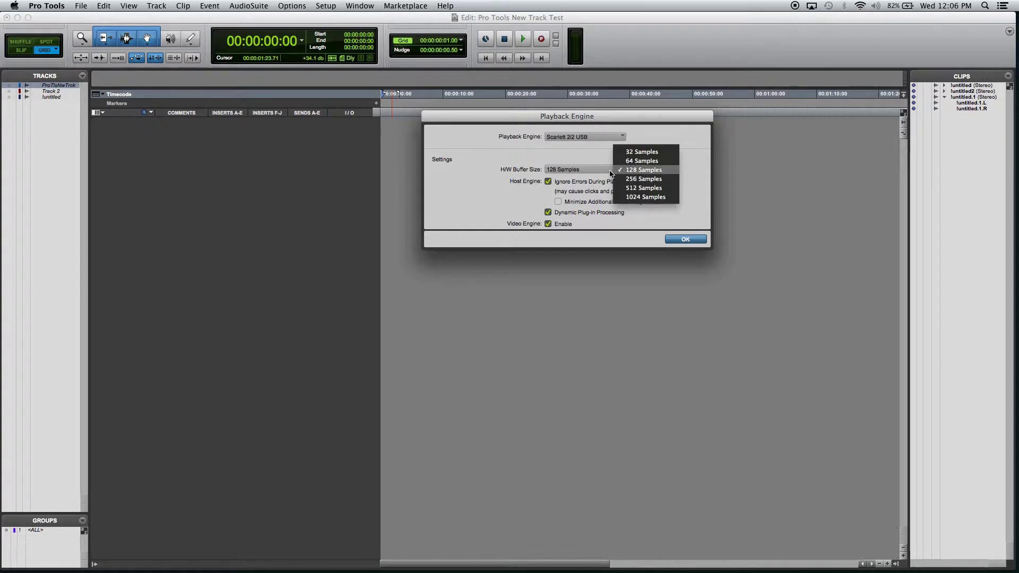
pyautogui.click(637, 170)
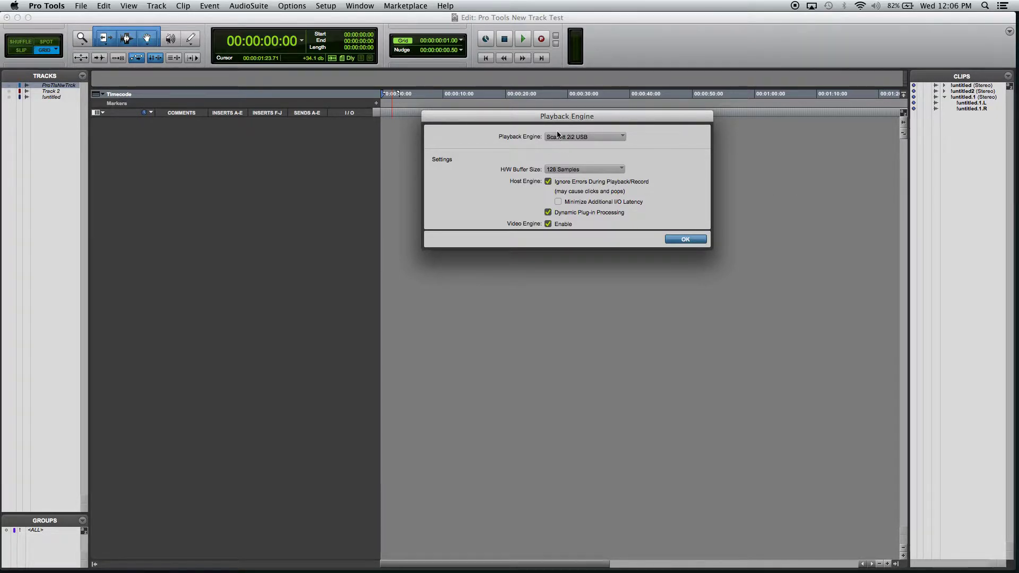
pyautogui.click(594, 170)
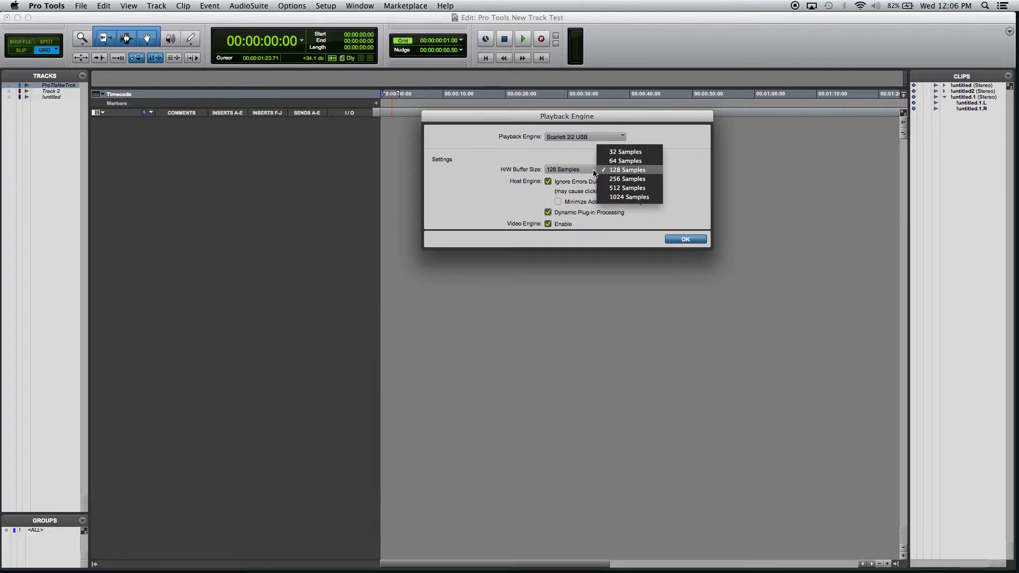
pyautogui.click(694, 175)
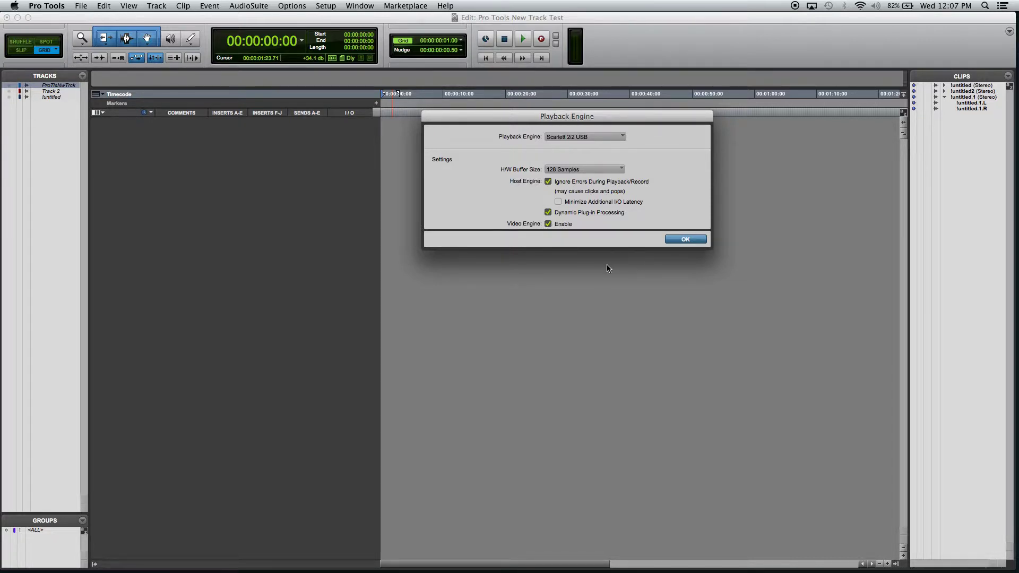
pyautogui.click(549, 225)
pyautogui.click(689, 242)
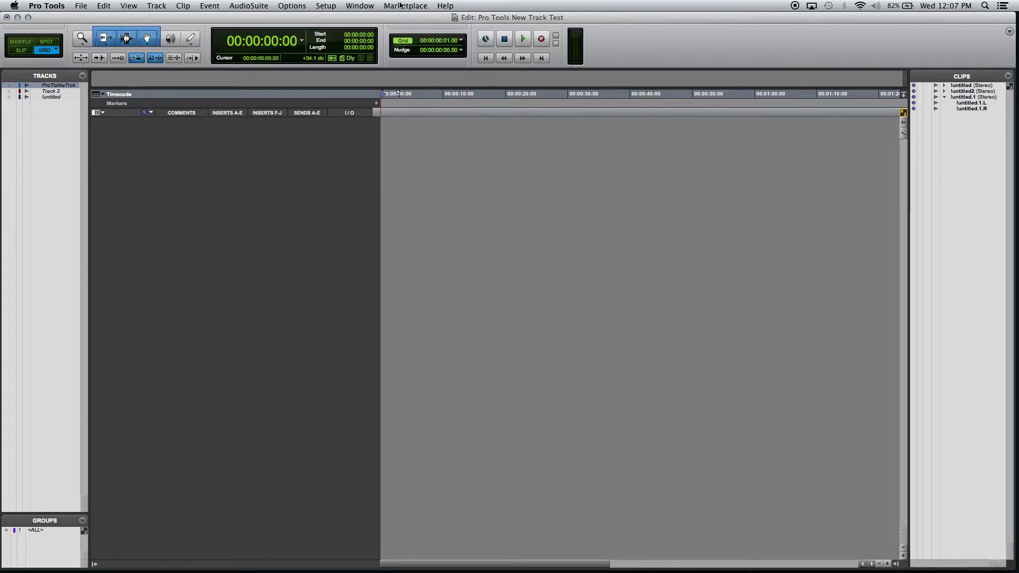
# - Review the Playback Engine settings again and close them
pyautogui.click(329, 6)
pyautogui.click(339, 28)
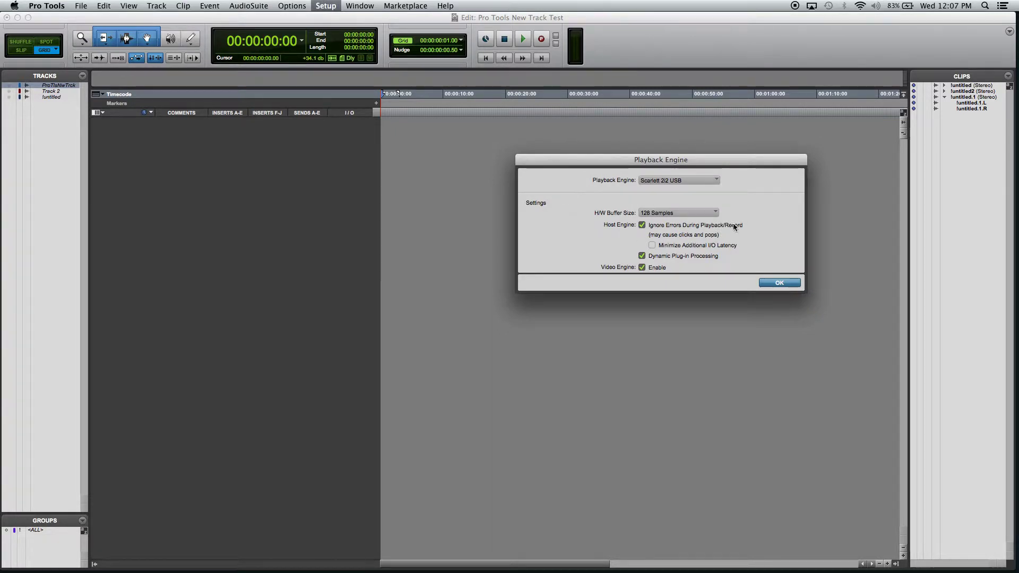
pyautogui.click(772, 283)
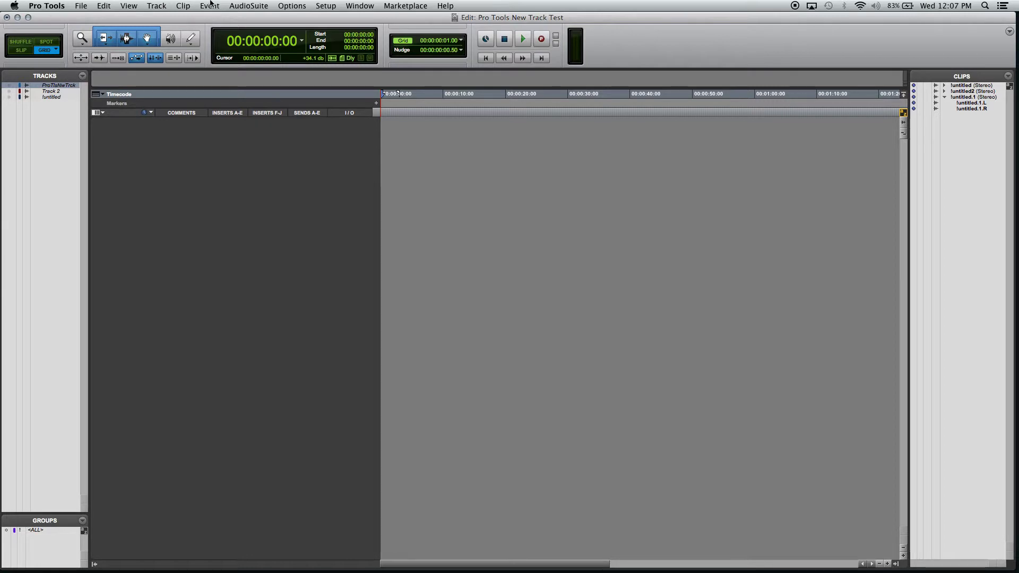
# - Create one new mono audio track in samples and name it "Recording Test"
pyautogui.click(165, 6)
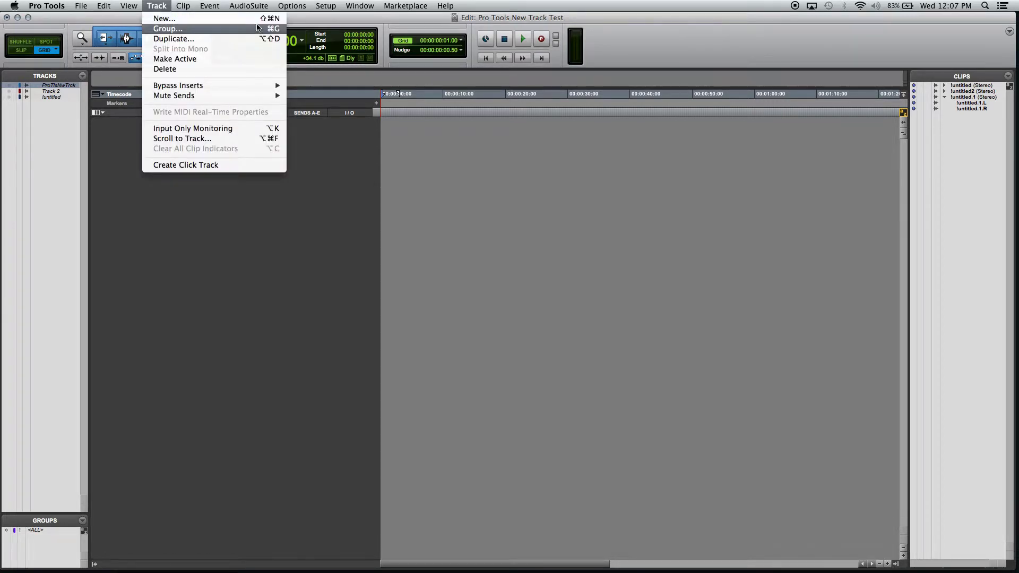
pyautogui.click(272, 21)
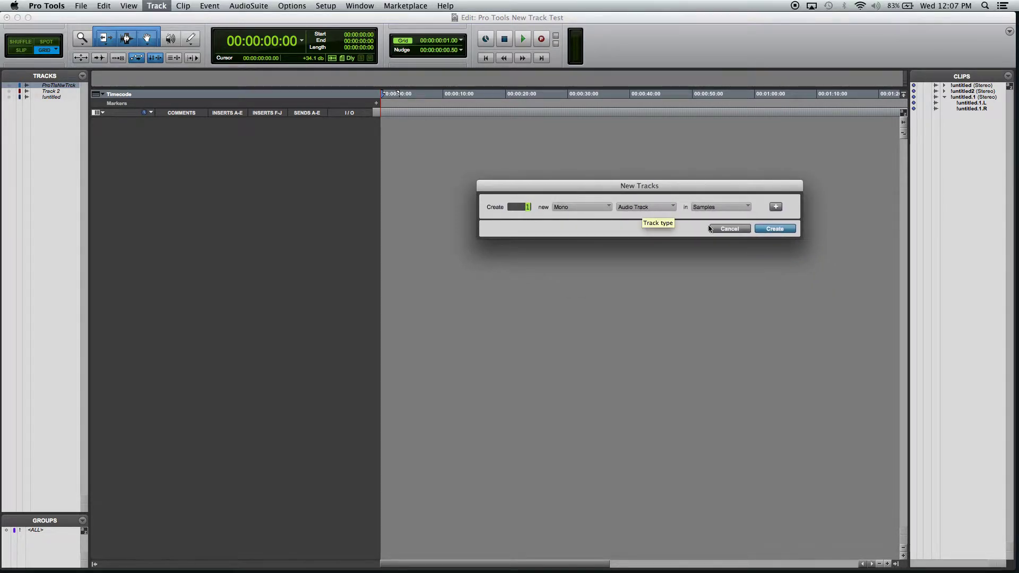
pyautogui.click(775, 229)
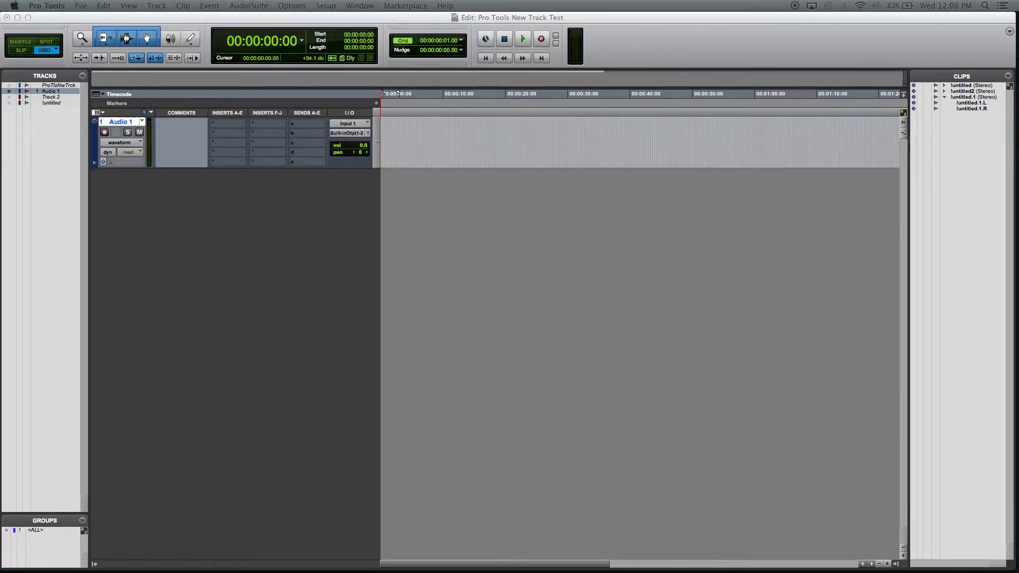
pyautogui.doubleClick(121, 121)
pyautogui.moveTo(374, 169); pyautogui.dragTo(451, 215)
pyautogui.write('Recording Test')
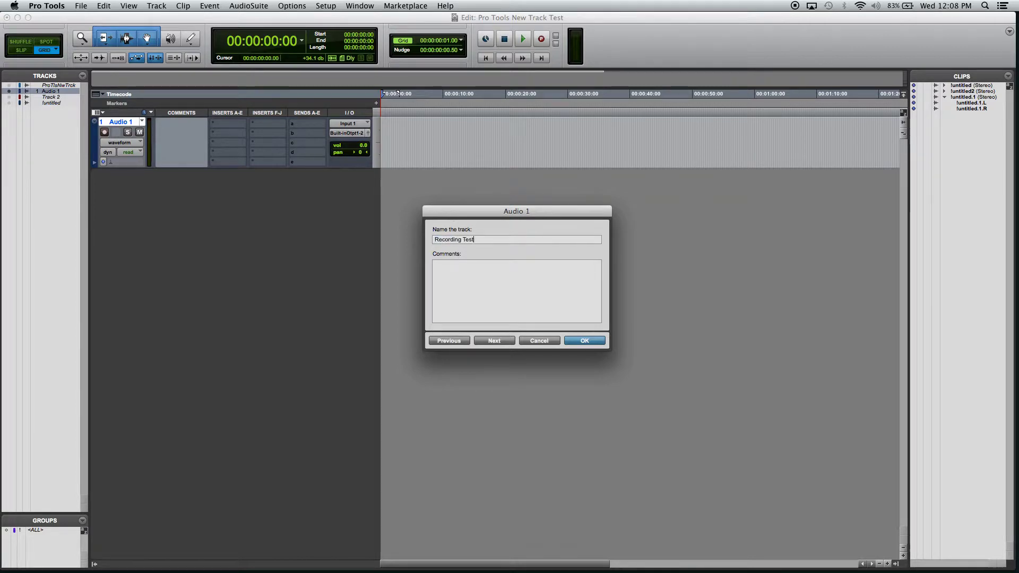
pyautogui.click(577, 340)
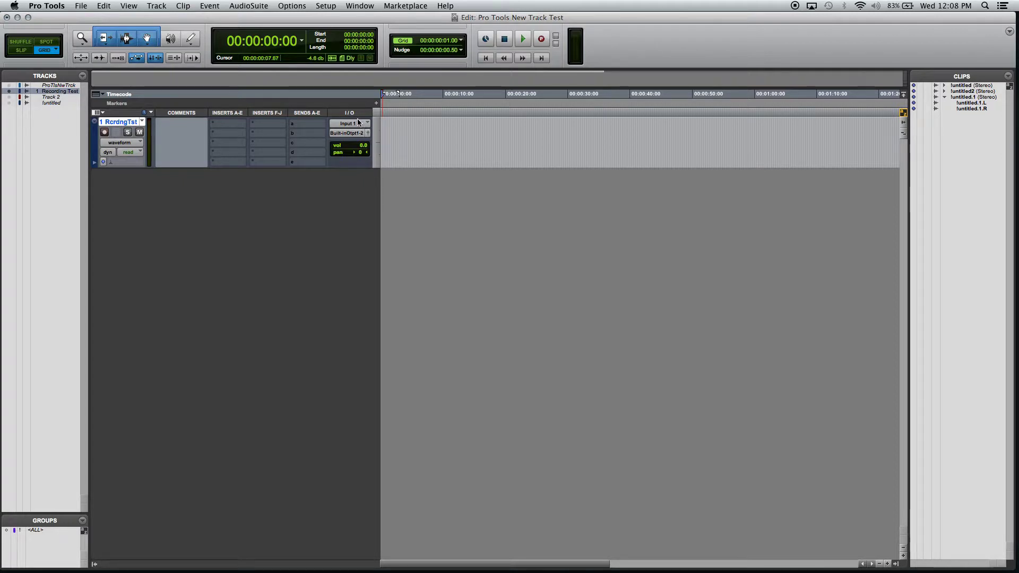
# - Assign Input 1 (Mono) as the Recording Test track's input and Built-in Output 1-2 (Stereo) as its output
pyautogui.click(342, 126)
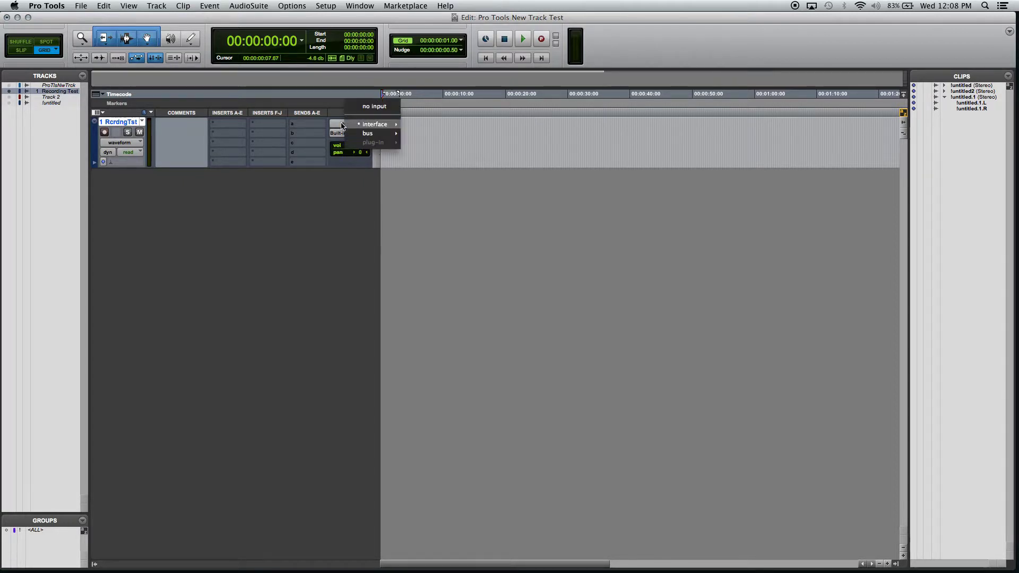
pyautogui.moveTo(377, 127)
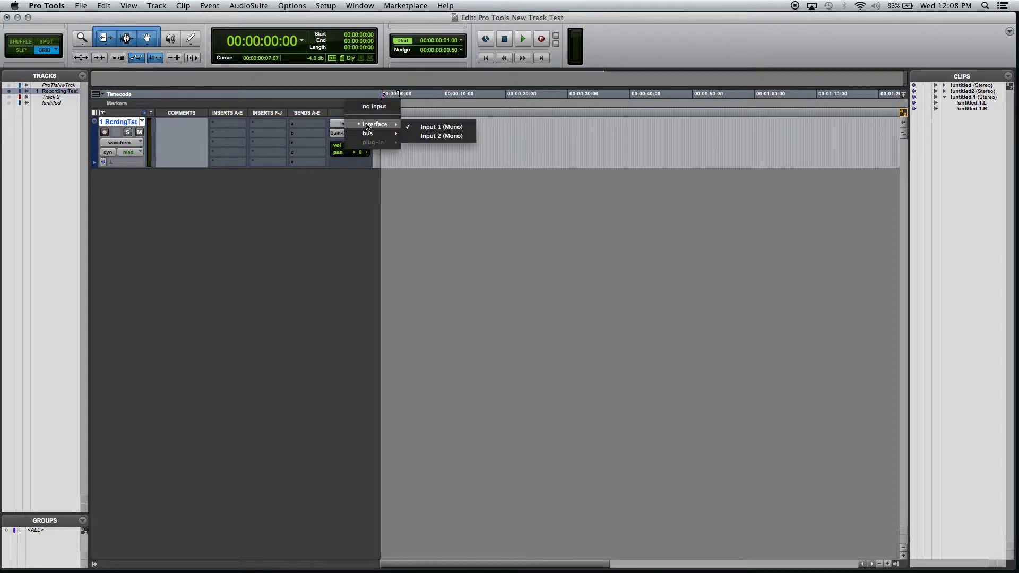
pyautogui.click(431, 129)
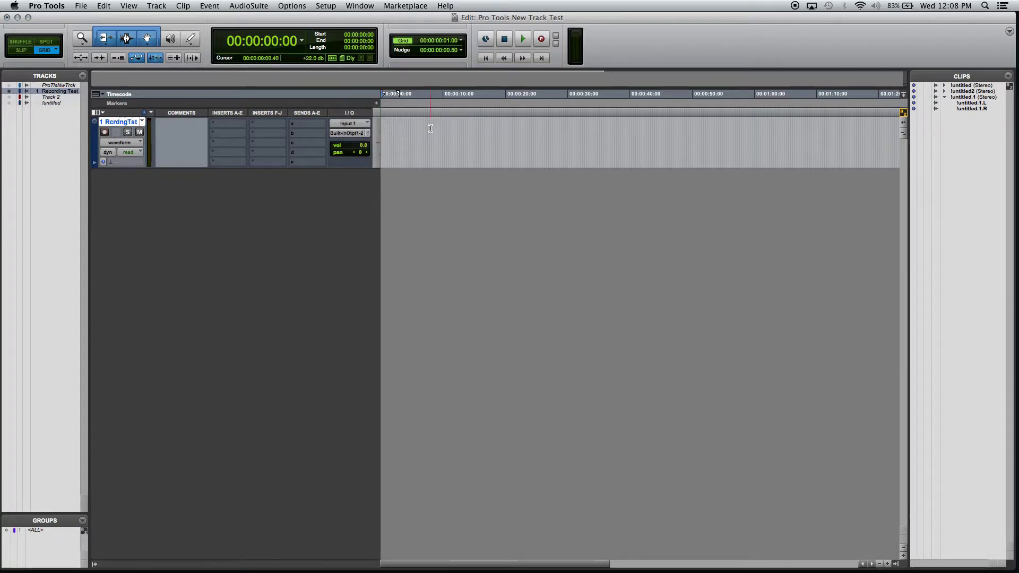
pyautogui.click(350, 133)
pyautogui.moveTo(394, 136)
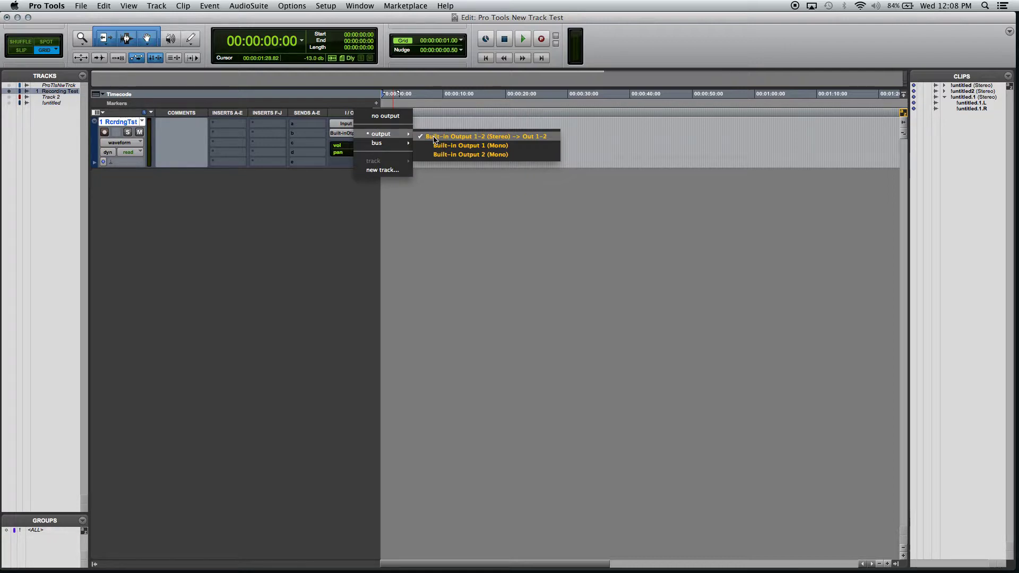
pyautogui.click(460, 139)
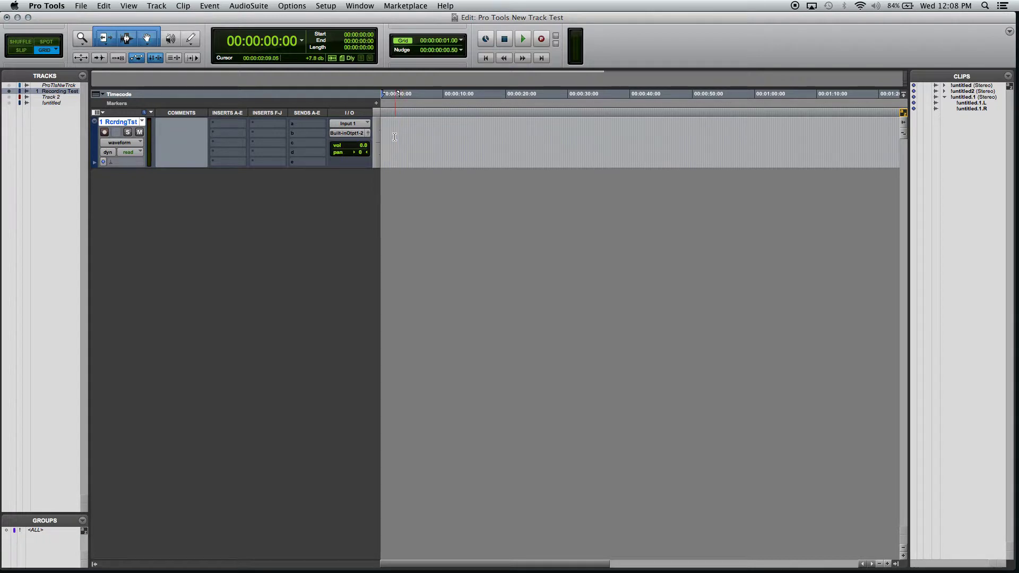
# - Record-enable the Recording Test track and record a take of about 27 seconds from the session start
pyautogui.click(105, 134)
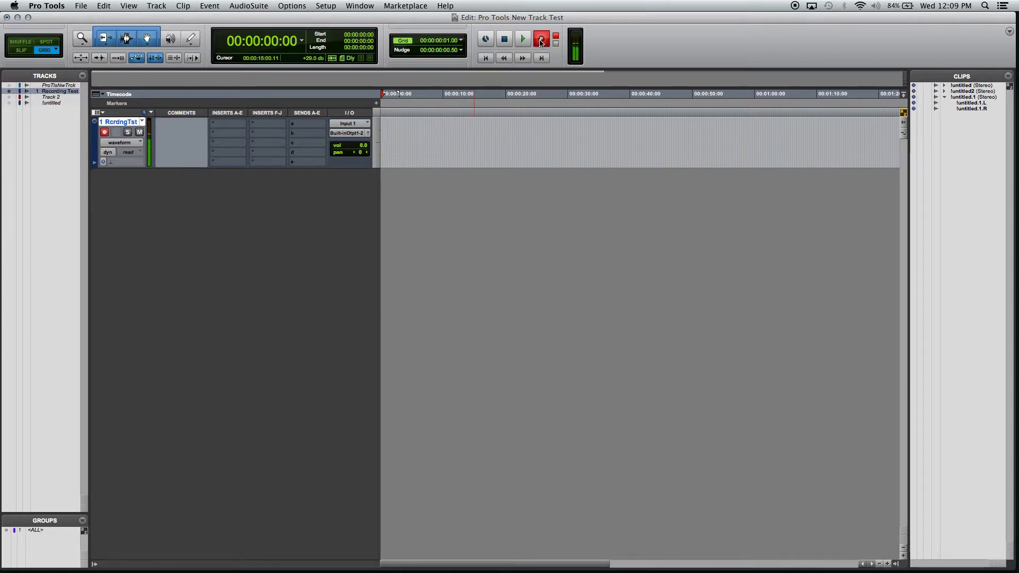
pyautogui.press('space')
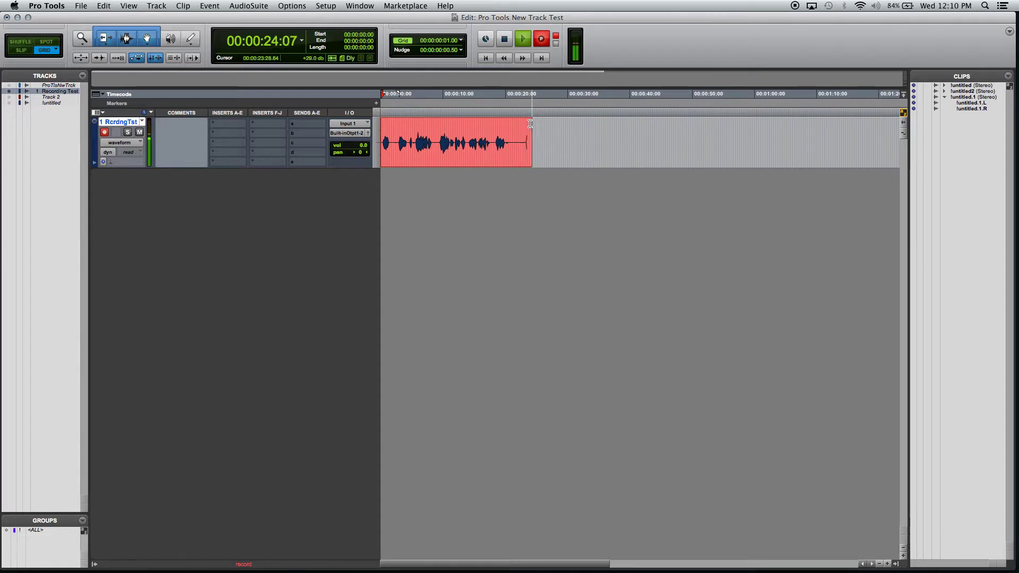
pyautogui.click(505, 40)
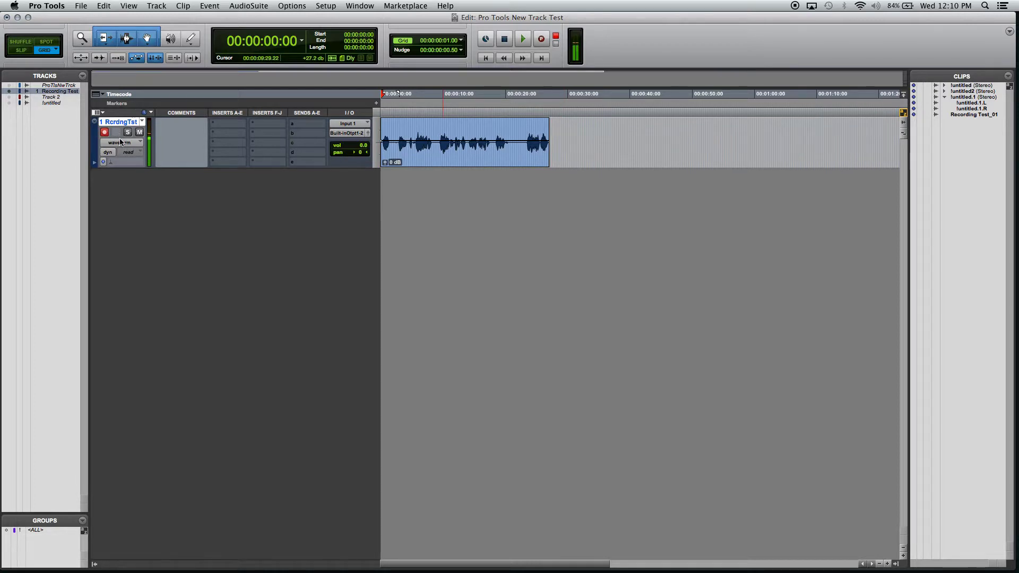
# - Record a second take of about 8 seconds on the same track, starting at 00:00:28:09 after the first clip
pyautogui.click(555, 136)
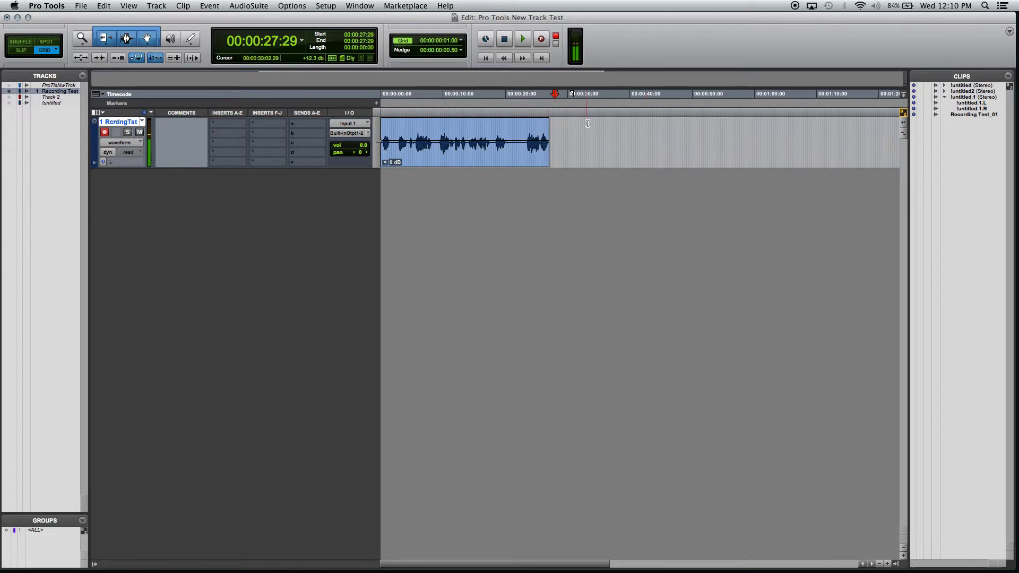
pyautogui.click(557, 130)
pyautogui.click(541, 40)
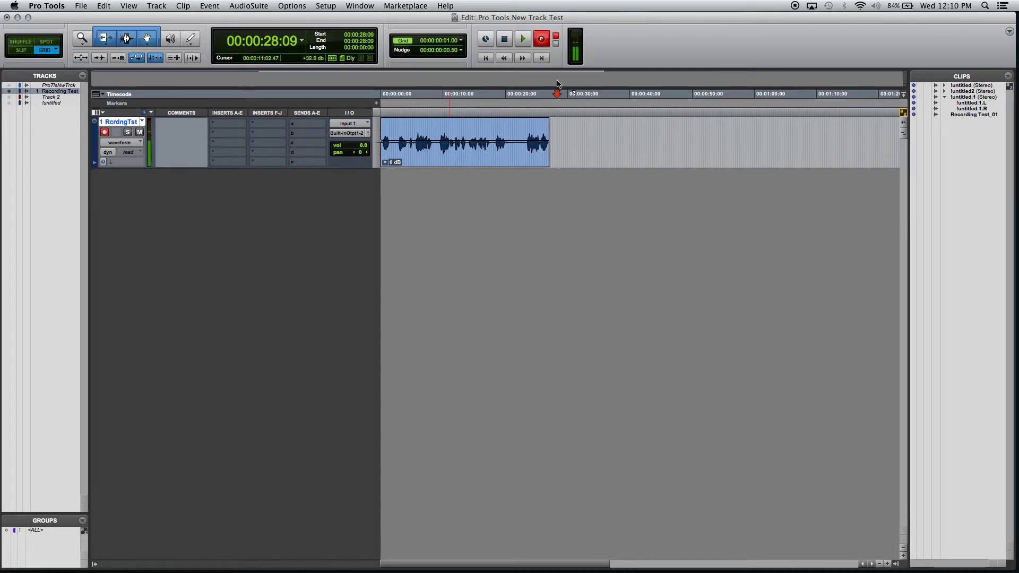
pyautogui.press('space')
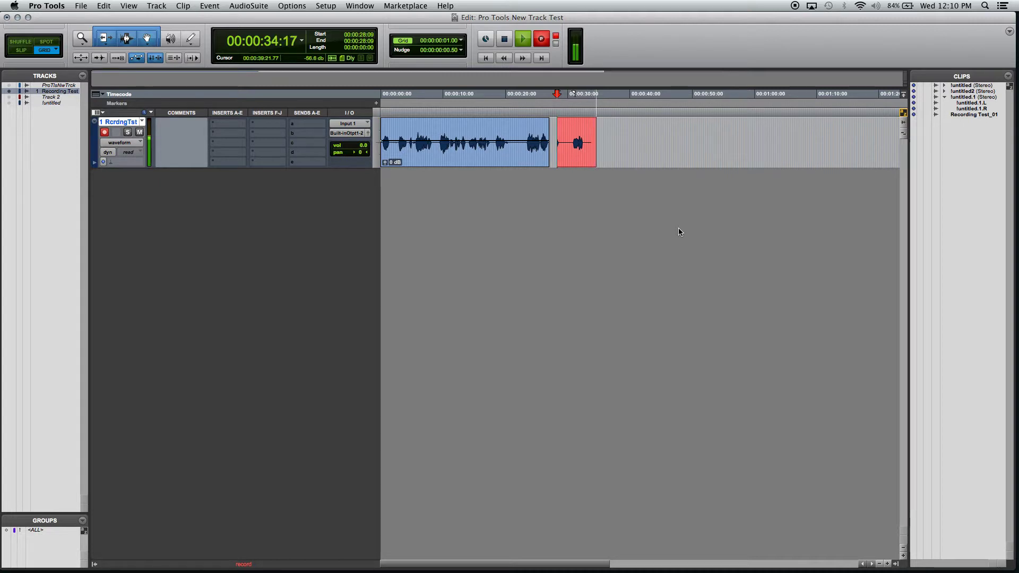
pyautogui.press('space')
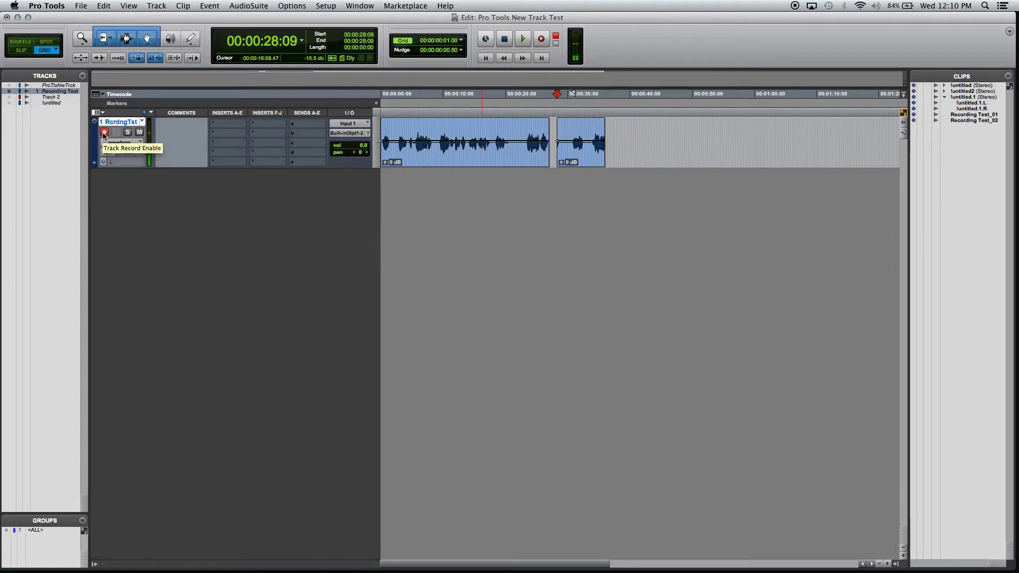
# - Try to record from 00:00:38:01 with the Recording Test track unarmed, and record-enable the track again
pyautogui.click(618, 131)
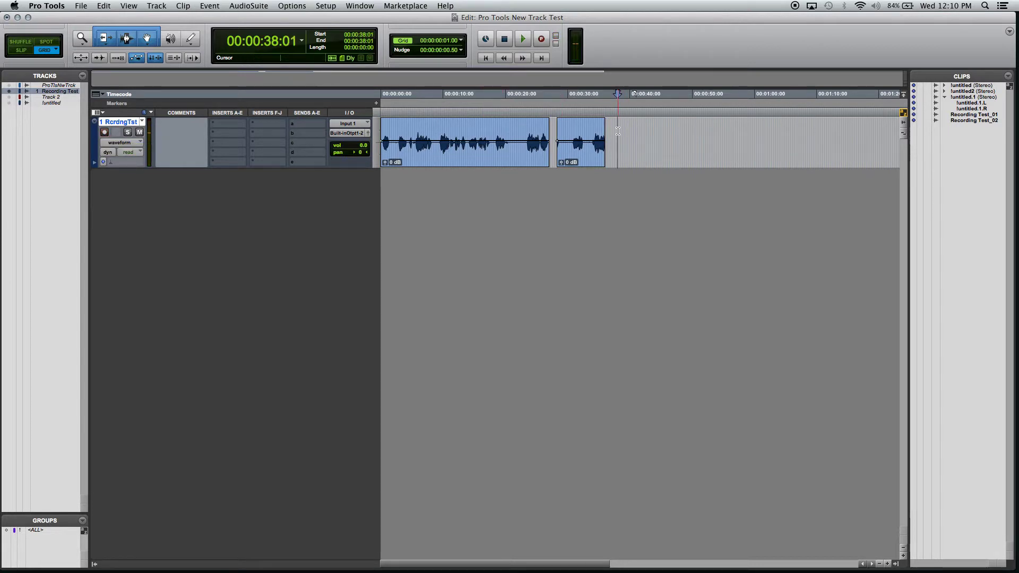
pyautogui.click(541, 39)
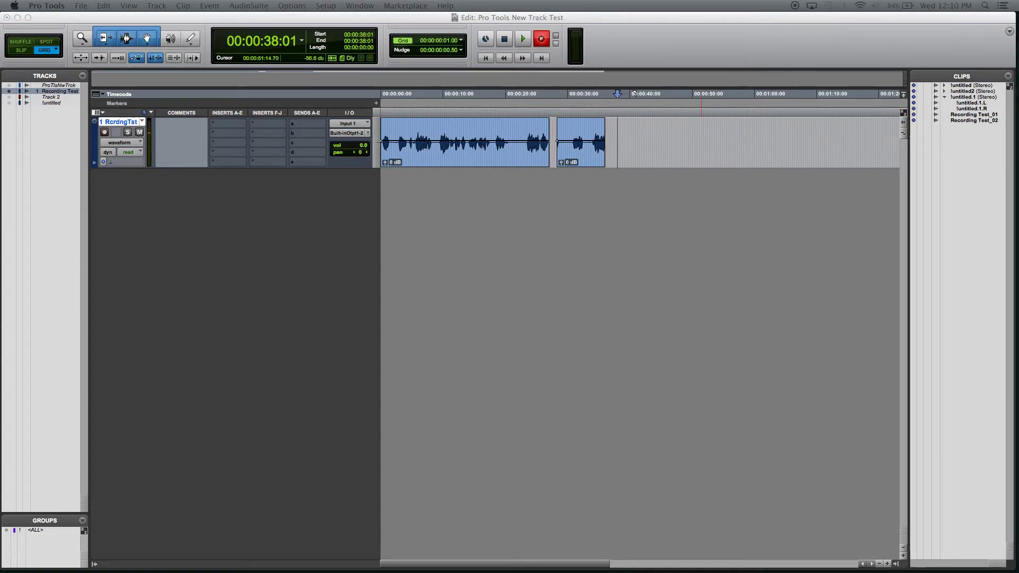
pyautogui.press('space')
pyautogui.moveTo(785, 109); pyautogui.dragTo(710, 205)
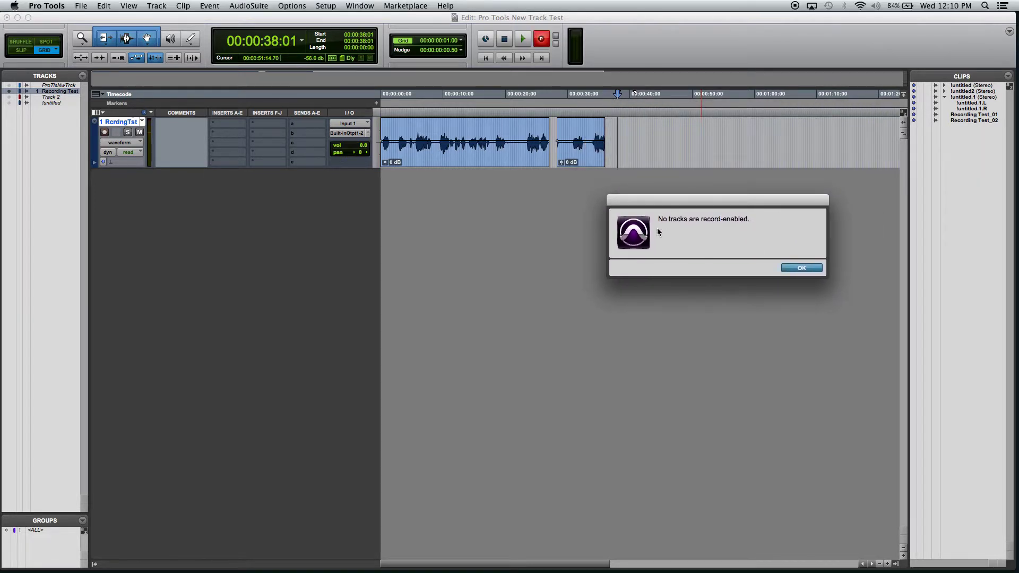
pyautogui.click(800, 274)
pyautogui.click(104, 132)
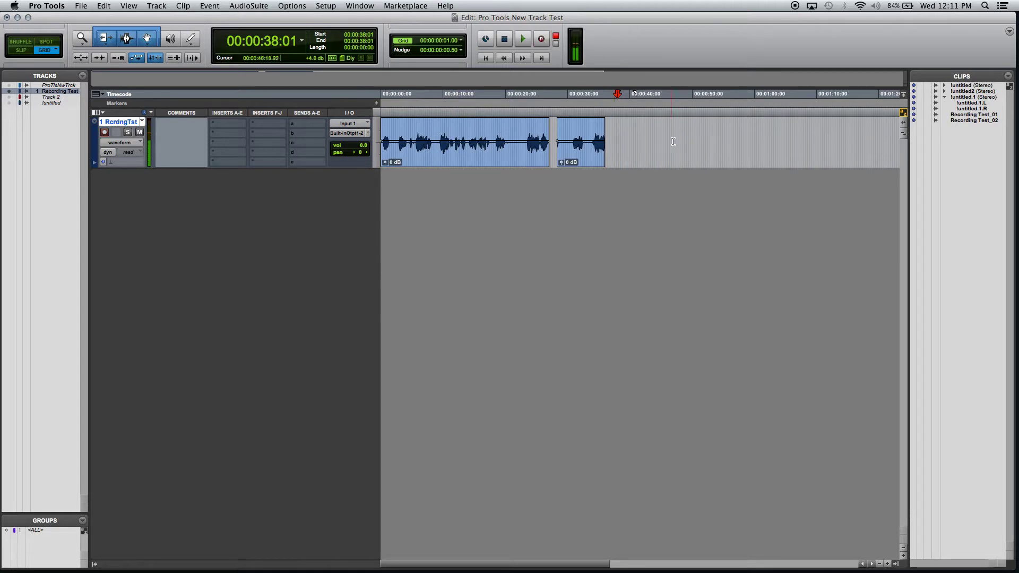
# - Record a third take of about 5 seconds on the Recording Test track, starting at 00:00:38:01
pyautogui.press('space')
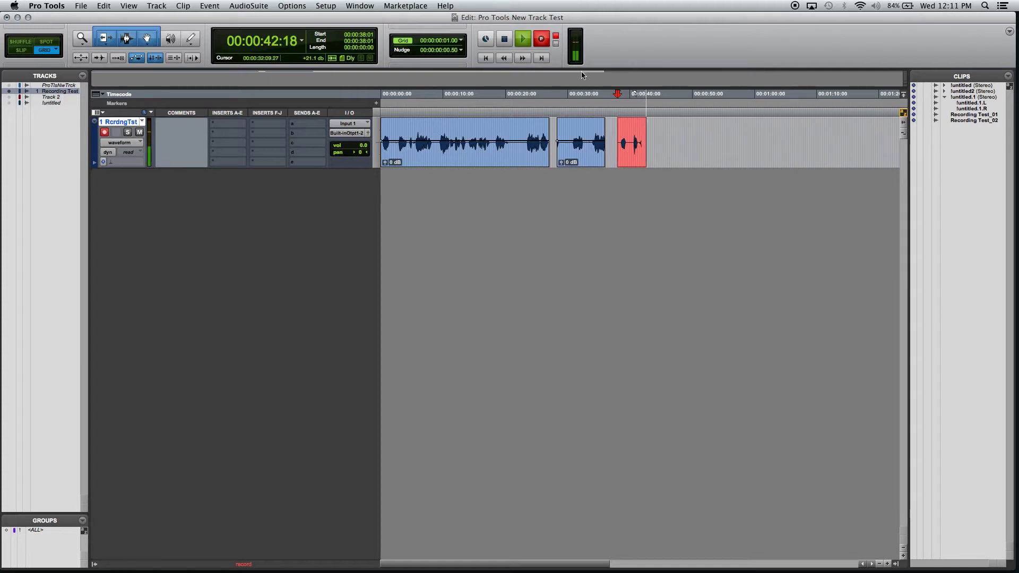
pyautogui.press('space')
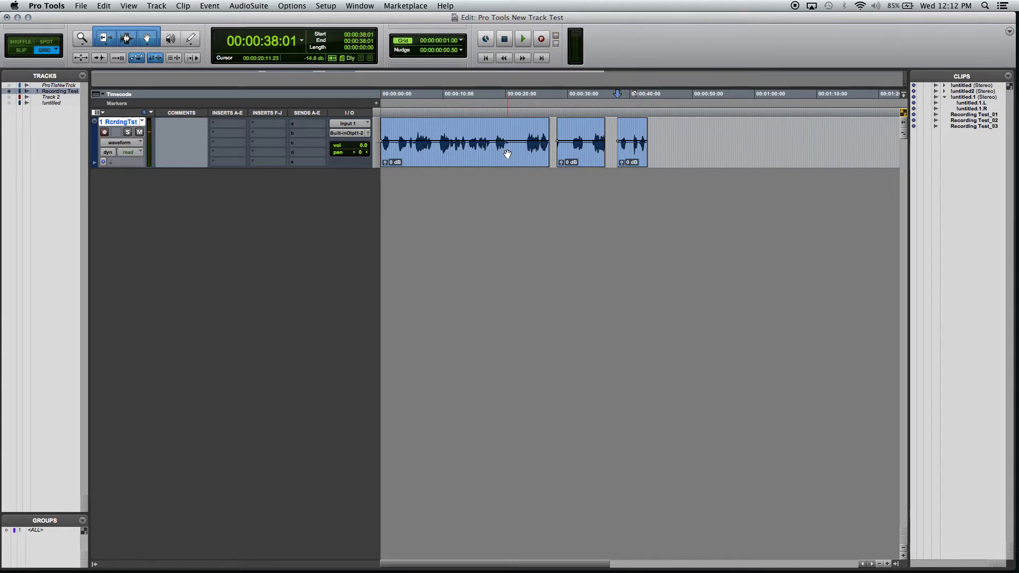
# - Return to the session start and play back the opening seconds of the recorded audio
pyautogui.press('Return')
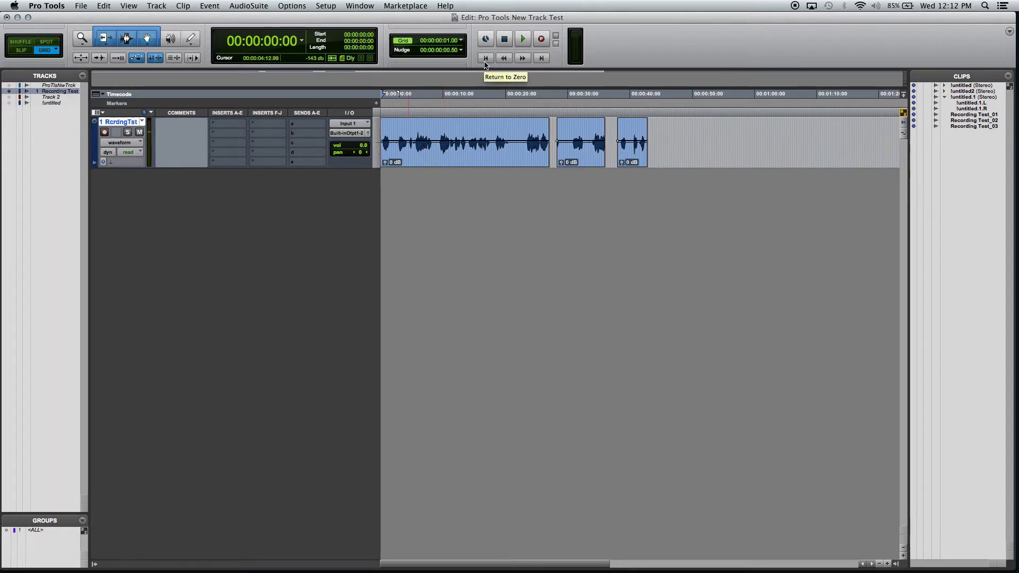
pyautogui.click(524, 39)
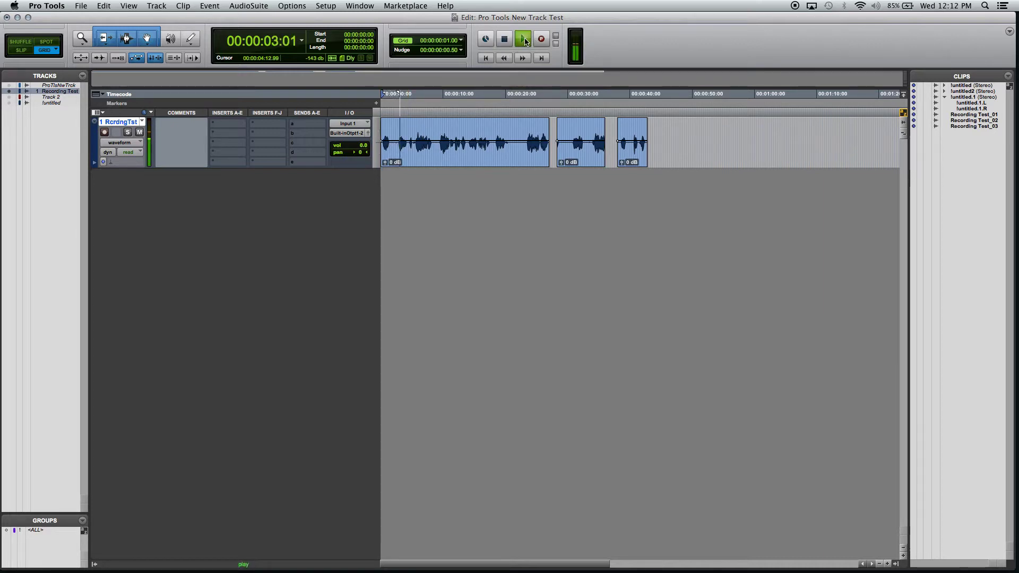
pyautogui.click(524, 39)
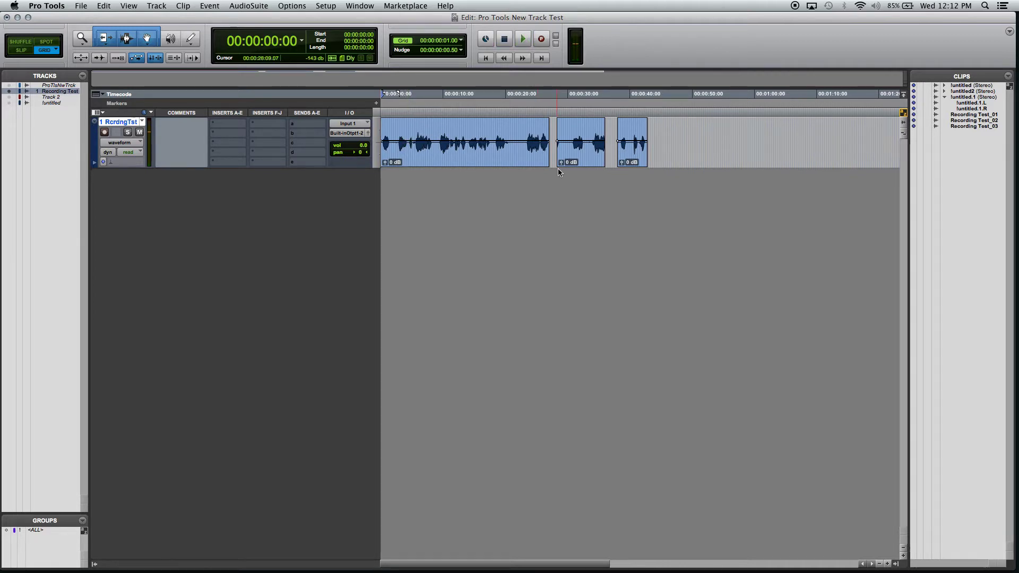
# - Select each of the three recorded clips to match it with its Clips list entry, undoing the accidental trim of the third
pyautogui.click(691, 159)
pyautogui.click(435, 157)
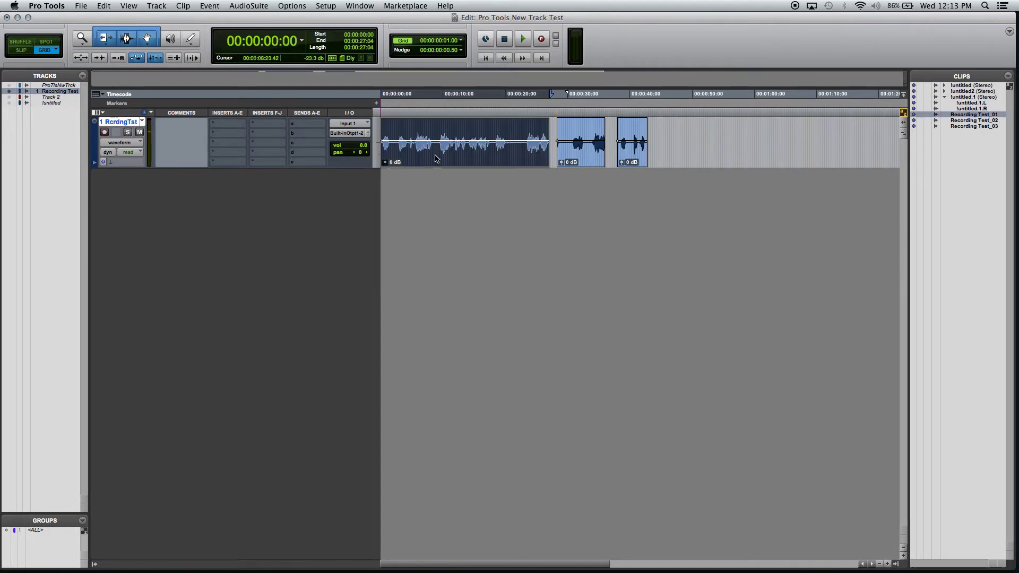
pyautogui.click(584, 154)
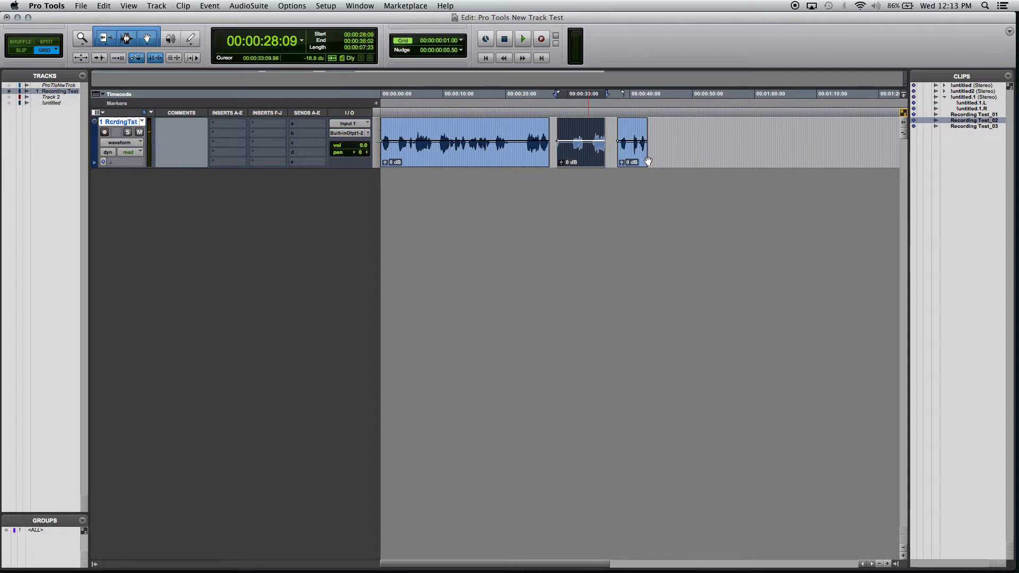
pyautogui.click(637, 157)
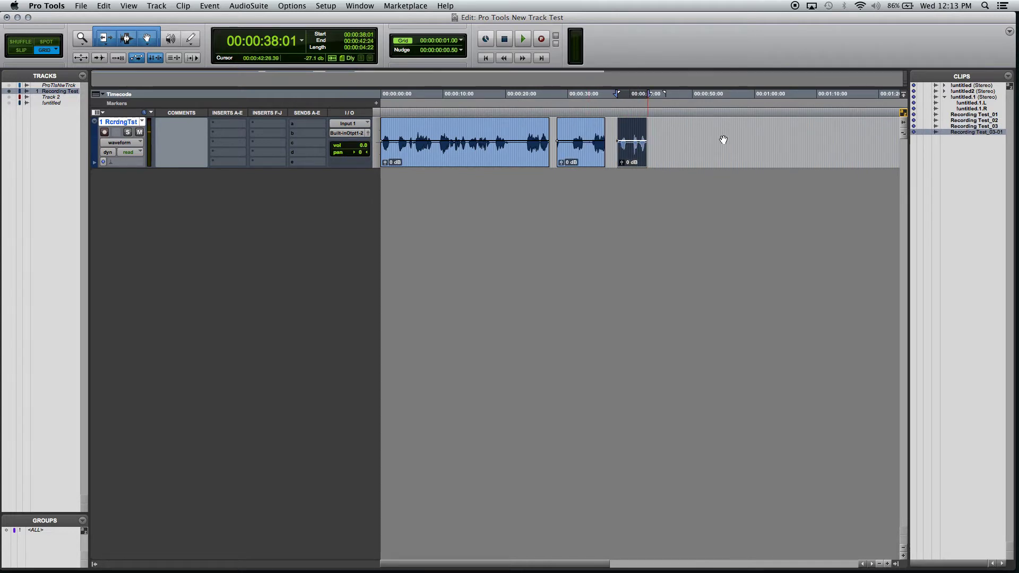
pyautogui.press('super+z')
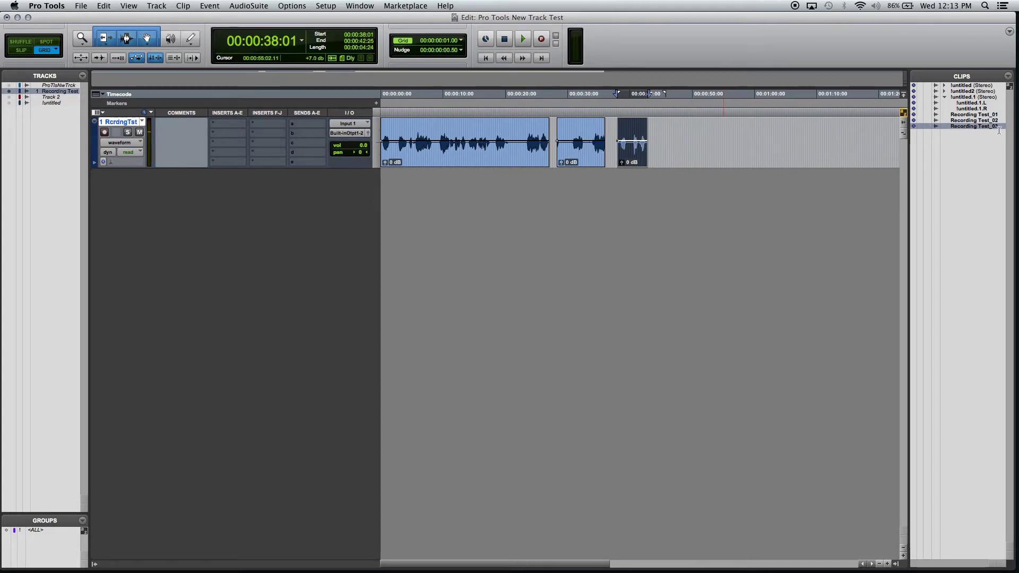
pyautogui.click(983, 152)
# - Delete all three recorded clips from the Recording Test track's timeline, keeping them in the Clips list
pyautogui.click(680, 122)
pyautogui.moveTo(689, 128); pyautogui.dragTo(371, 151)
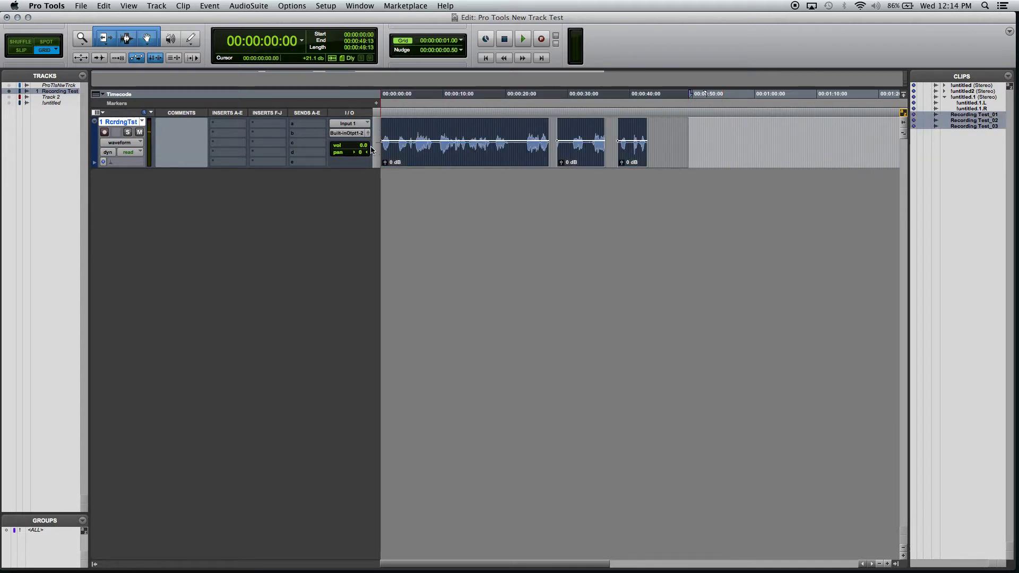
pyautogui.press('Delete')
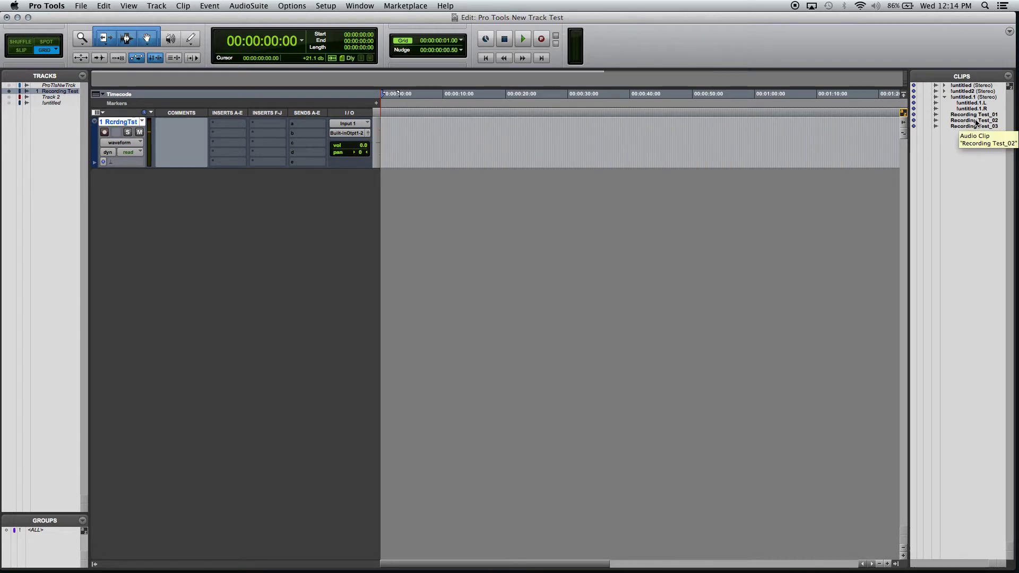
# - Try placing the Recording Test_02 clip on the Recording Test track at 00:00:09:14, and undo the placement
pyautogui.moveTo(976, 122); pyautogui.dragTo(440, 158)
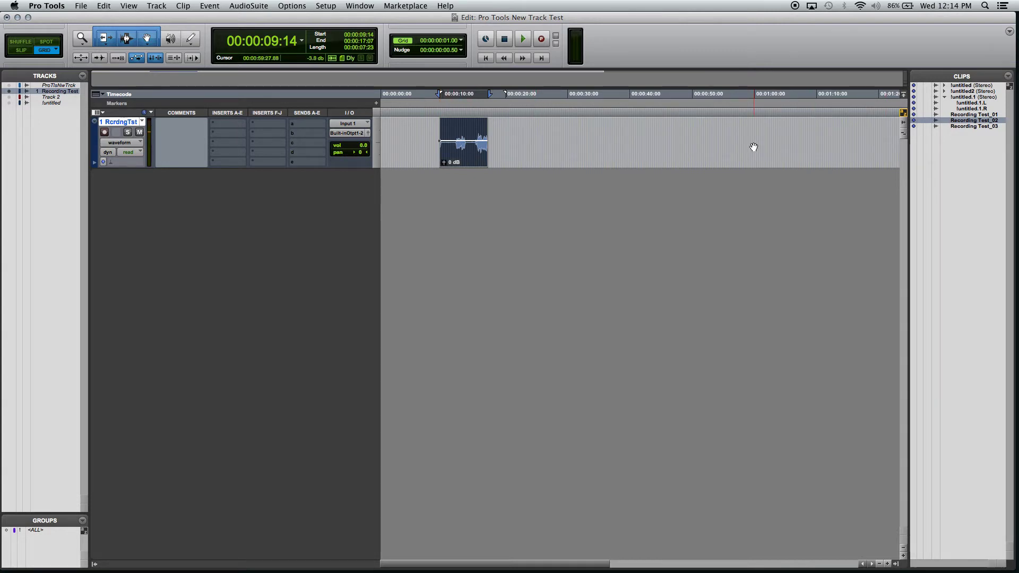
pyautogui.press('super+z')
# - Create a new track from the Recording Test_02 clip in the empty area below, and move its clip to the session start
pyautogui.moveTo(979, 119); pyautogui.dragTo(569, 251)
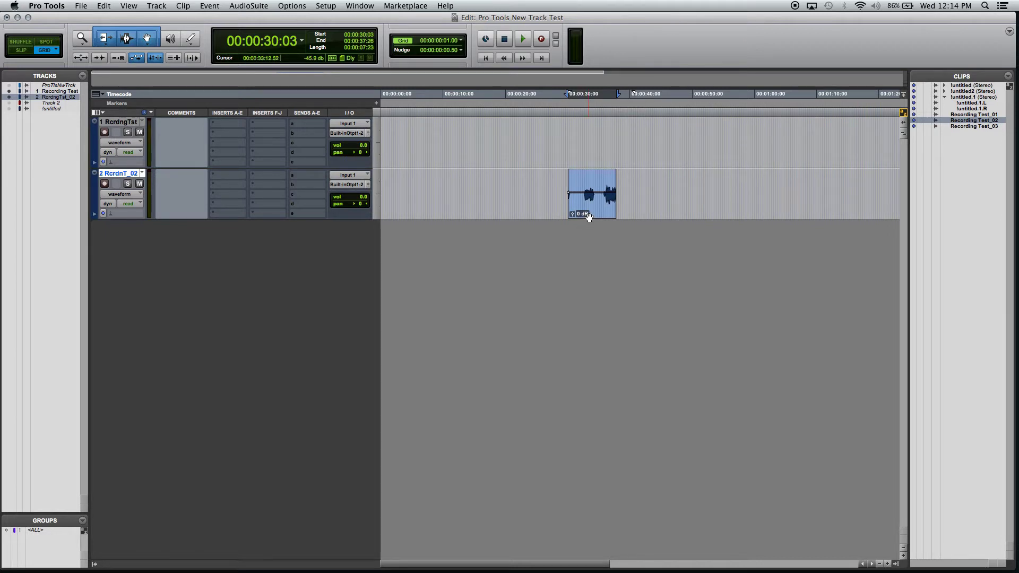
pyautogui.moveTo(589, 216); pyautogui.dragTo(379, 224)
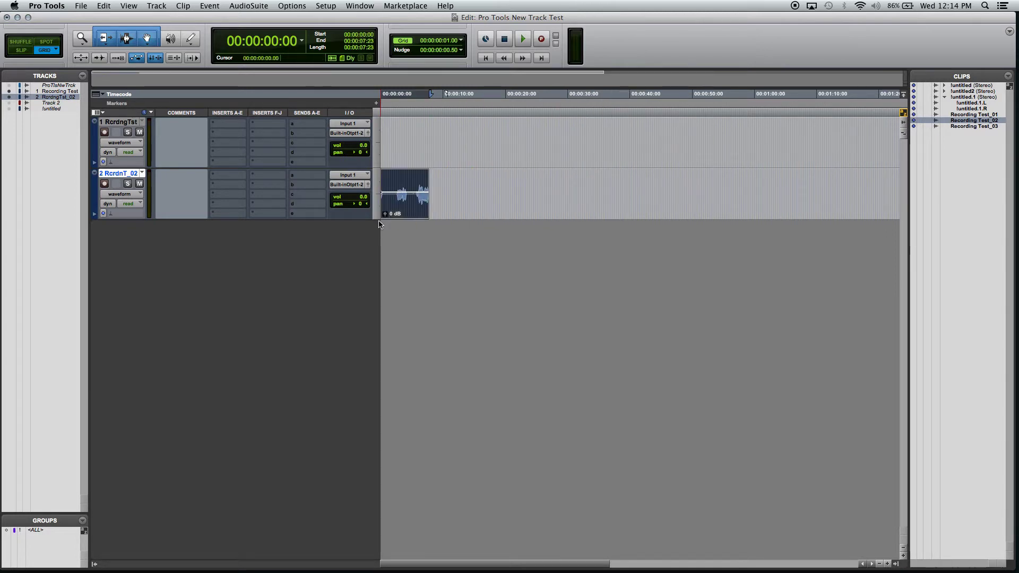
# - Create three new tracks from Recording Test_01, _02 and _03 by placing them together below the existing tracks at 00:00:19:26
pyautogui.click(974, 115)
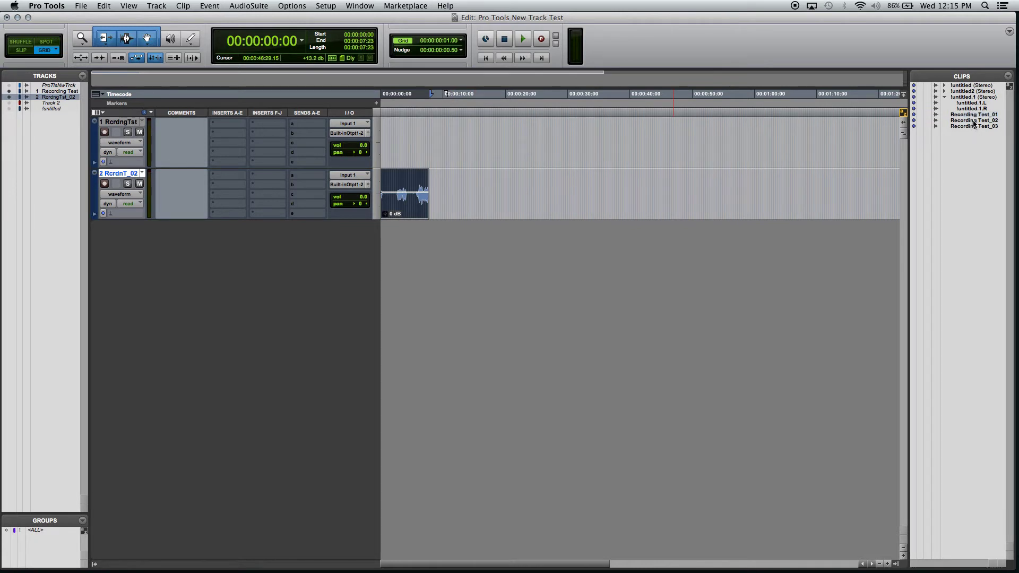
pyautogui.keyDown('shift'); pyautogui.click(974, 126); pyautogui.keyUp('shift')
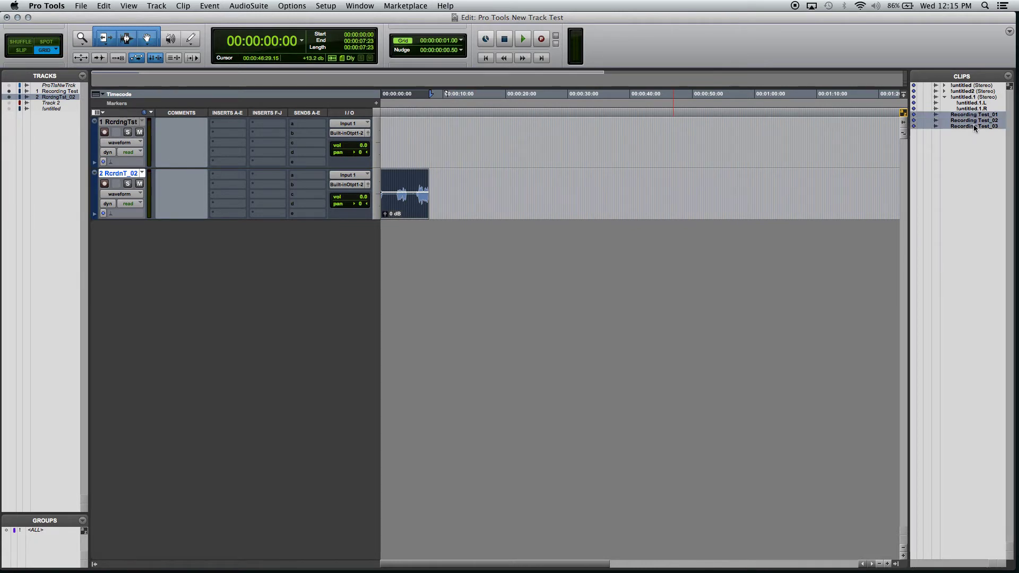
pyautogui.moveTo(474, 147); pyautogui.dragTo(504, 251)
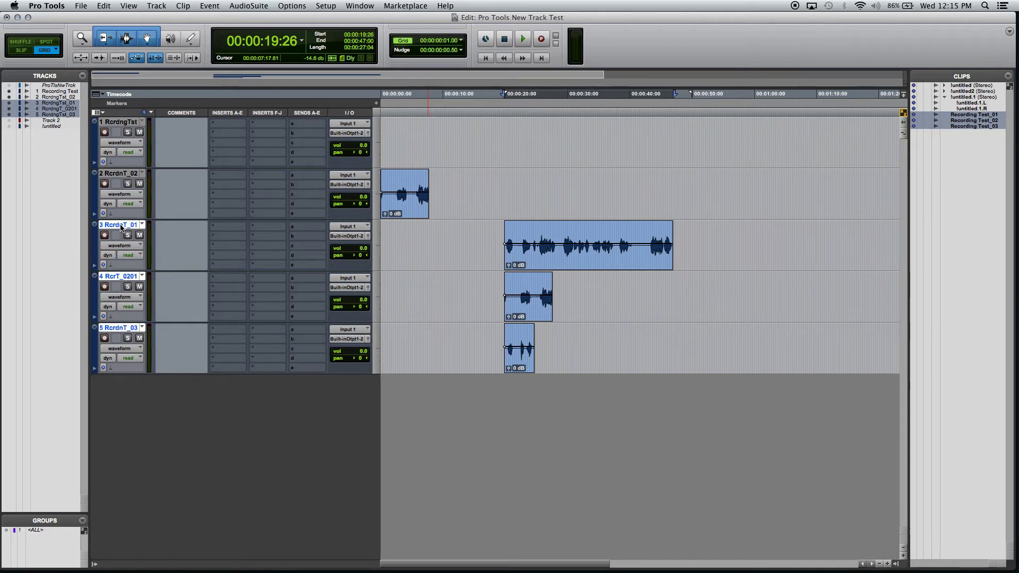
# - Delete the three newly created tracks together with their active clips, and undo the last edit
pyautogui.rightClick(121, 228)
pyautogui.click(164, 302)
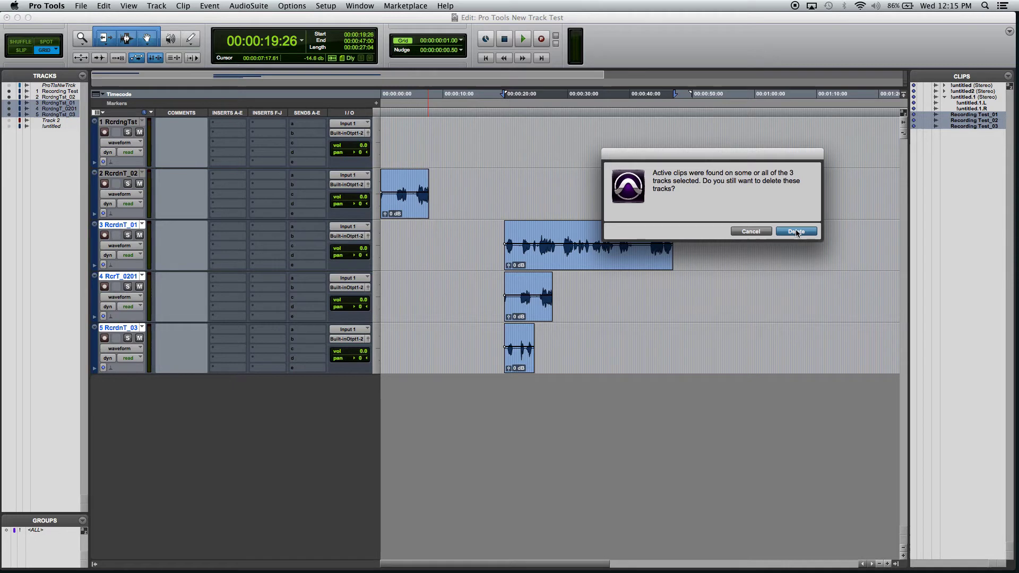
pyautogui.click(796, 233)
pyautogui.press('super+z')
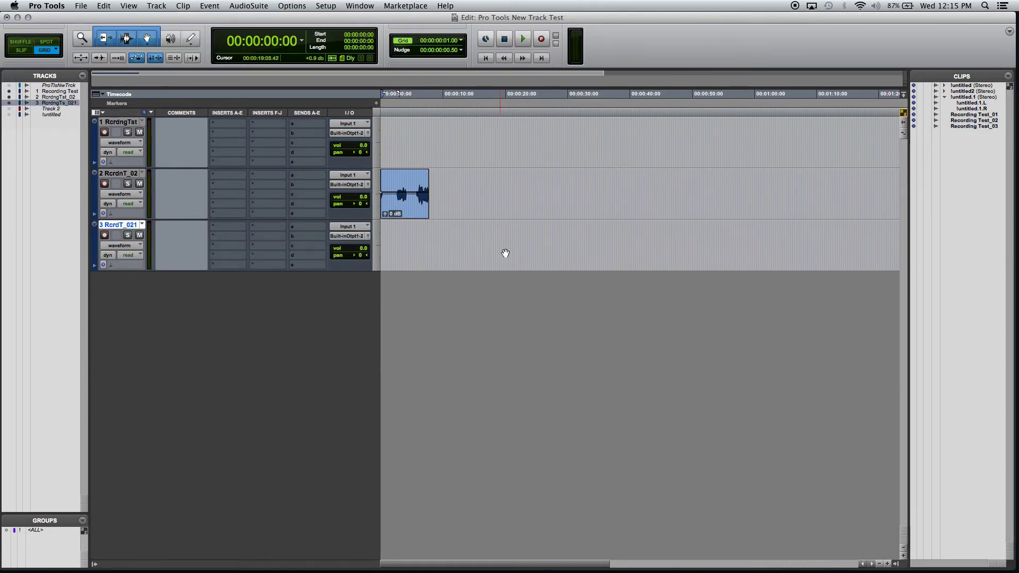
# - Place Recording Test_01, _02 and _03 together at 00:00:20:11, one clip on each of the three existing tracks
pyautogui.click(416, 237)
pyautogui.click(956, 116)
pyautogui.keyDown('shift'); pyautogui.click(958, 126); pyautogui.keyUp('shift')
pyautogui.moveTo(958, 126); pyautogui.dragTo(508, 154)
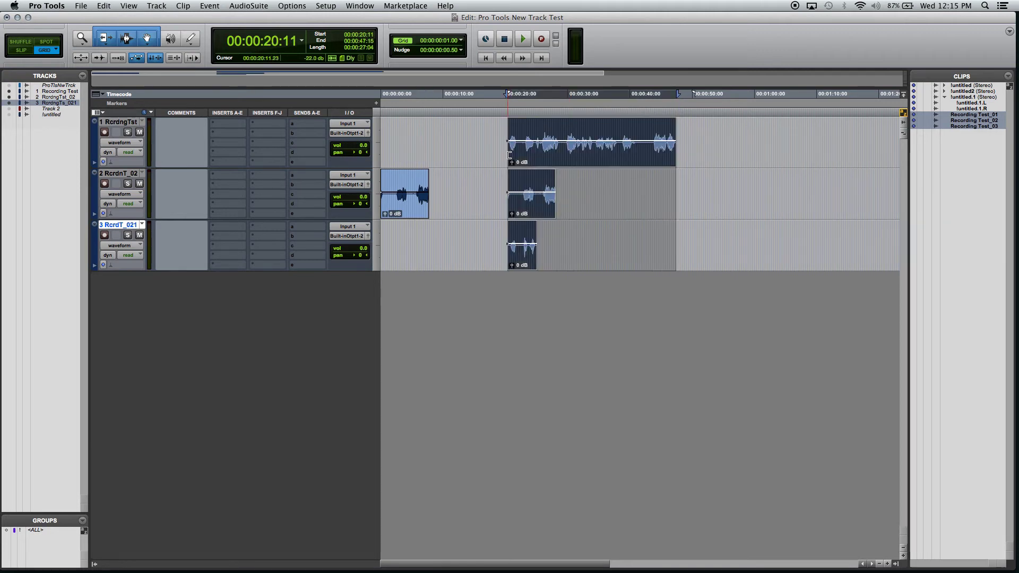
# - Try moving the newly placed Recording Test_02 clip on the second track to 00:00:28:11, and undo the move
pyautogui.click(721, 186)
pyautogui.moveTo(540, 206); pyautogui.dragTo(591, 207)
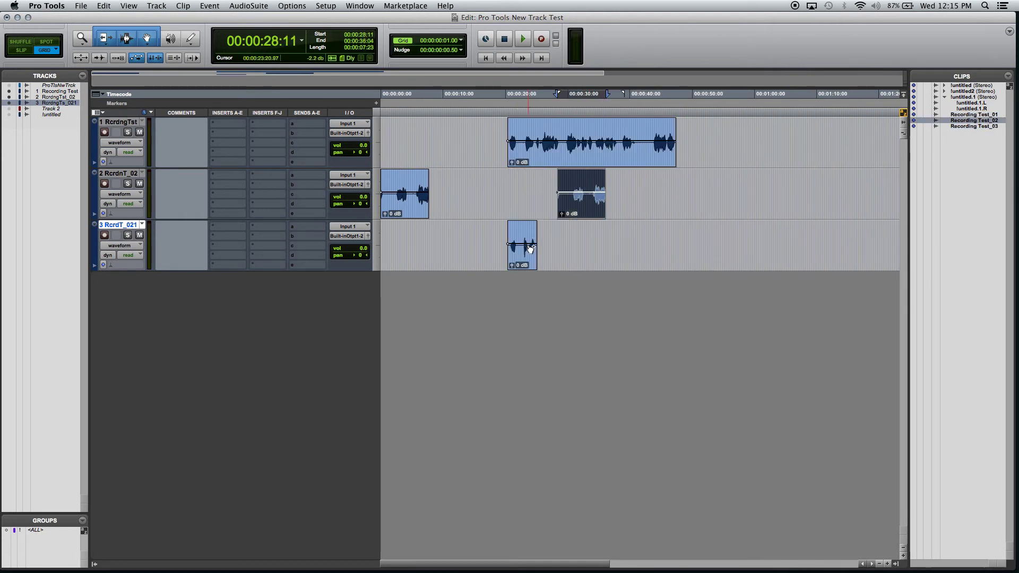
pyautogui.press('super+z')
# - Delete the three newly placed clips across the tracks, leaving the clip at the session start
pyautogui.moveTo(487, 154); pyautogui.dragTo(711, 239)
pyautogui.press('Delete')
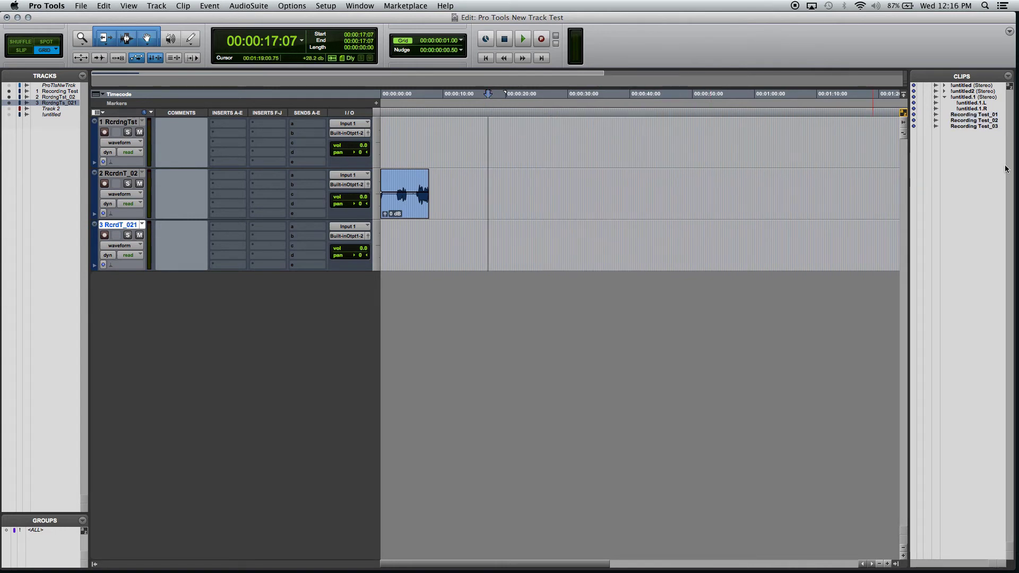
# - Set the Clips list's Timeline Drop Order to Left to Right
pyautogui.click(1008, 78)
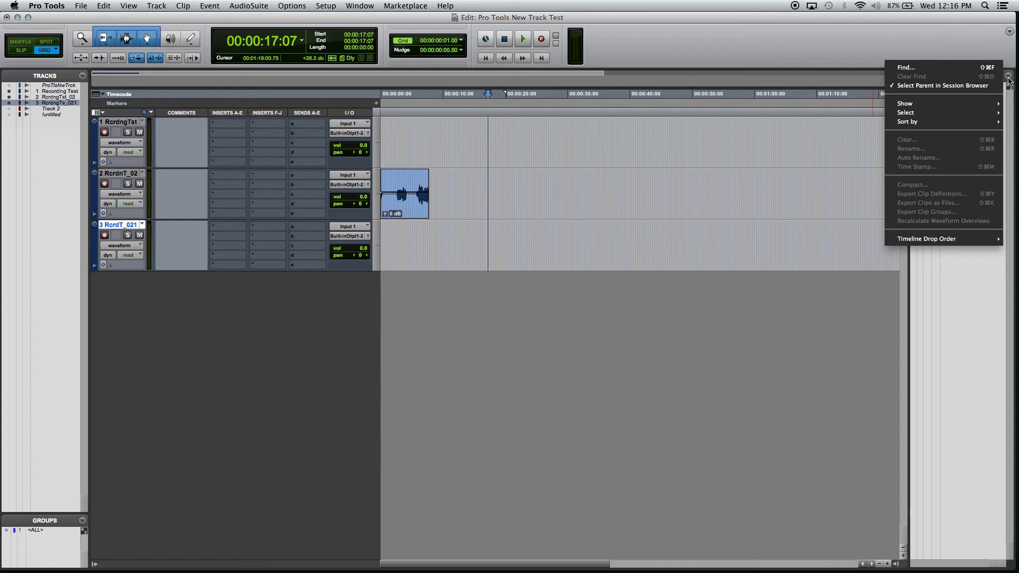
pyautogui.moveTo(960, 240)
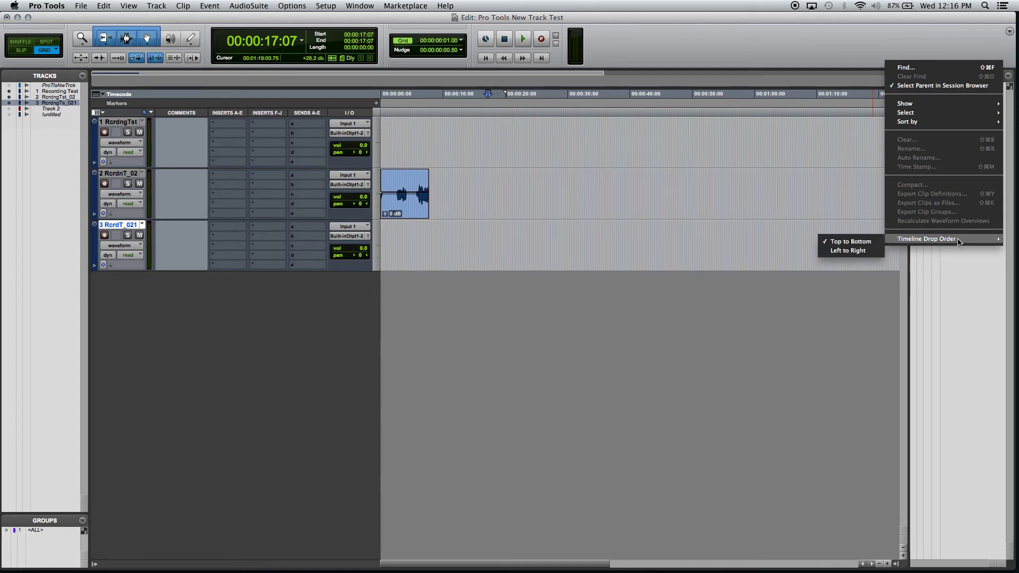
pyautogui.click(860, 251)
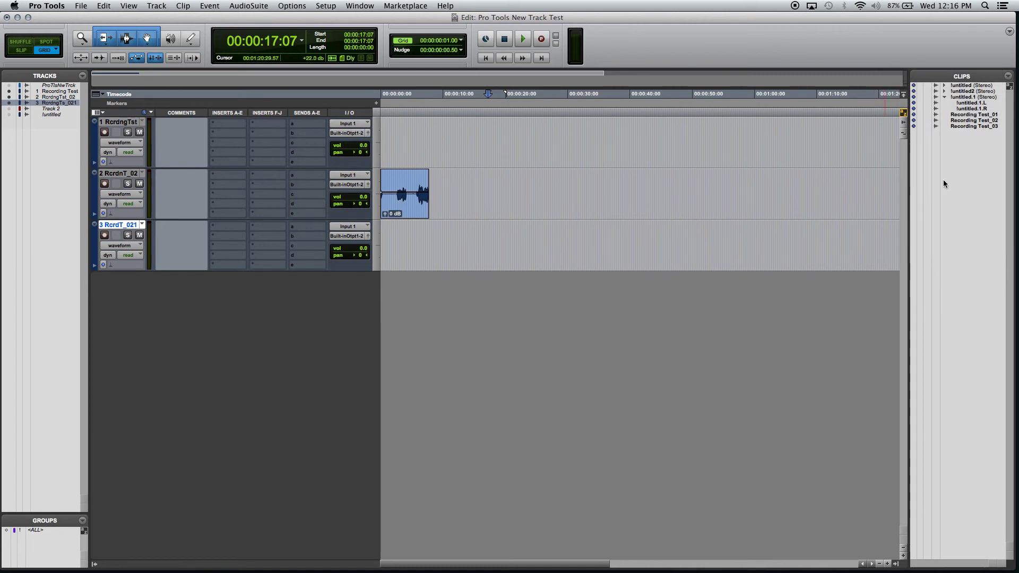
# - Try placing Recording Test_01, _02 and _03 end to end on the Recording Test track at 00:00:17:09, and undo the placement
pyautogui.click(975, 115)
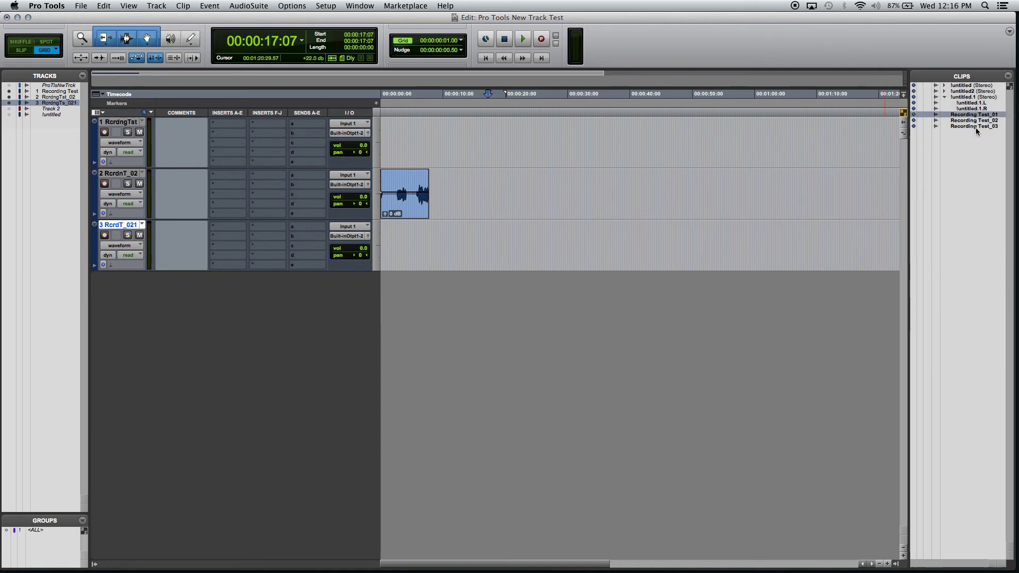
pyautogui.keyDown('shift'); pyautogui.click(976, 126); pyautogui.keyUp('shift')
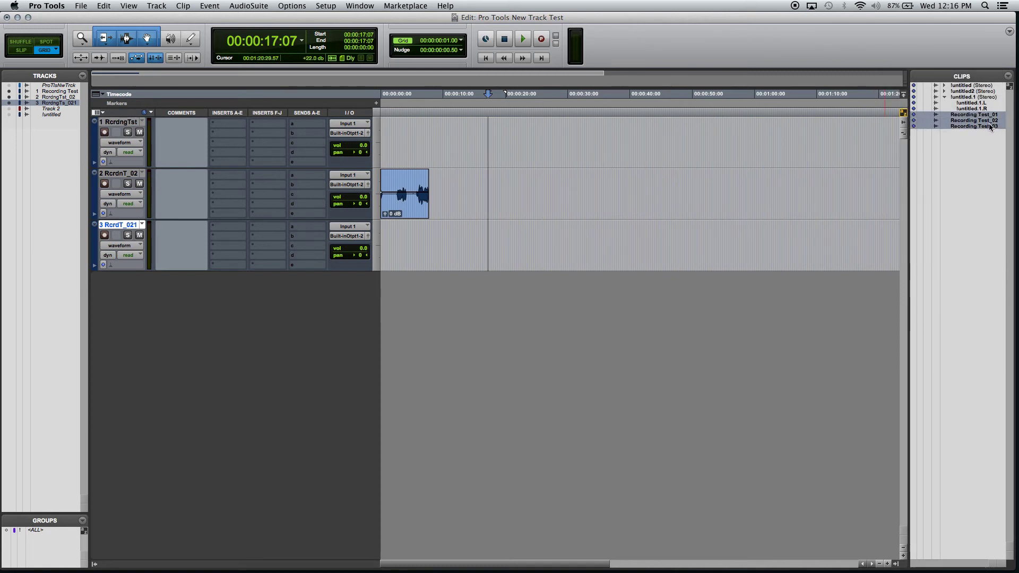
pyautogui.moveTo(989, 126); pyautogui.dragTo(488, 146)
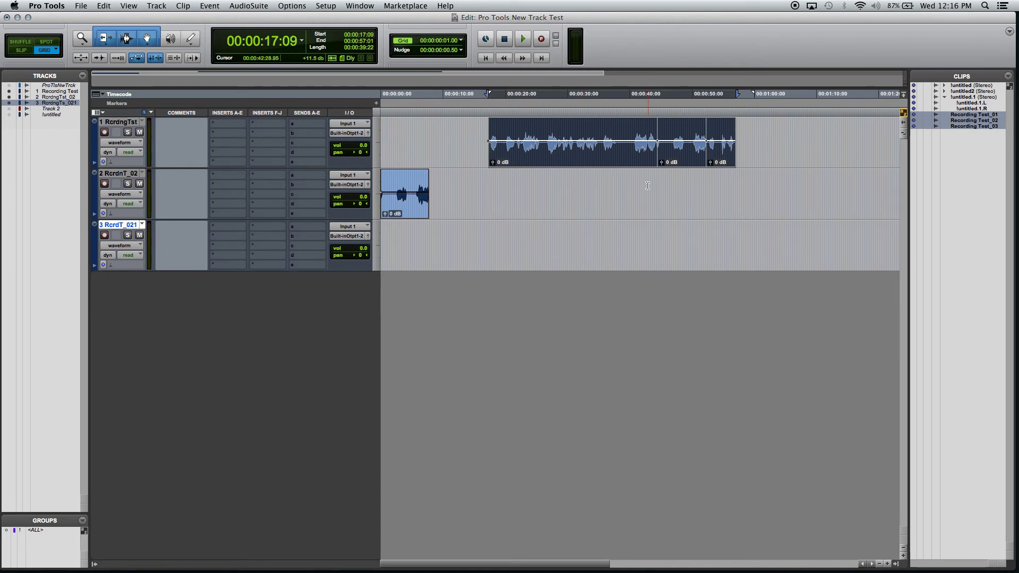
pyautogui.press('super+z')
# - Create one new track below the others holding Recording Test_01, _02 and _03 end to end from 00:00:10:12
pyautogui.click(974, 126)
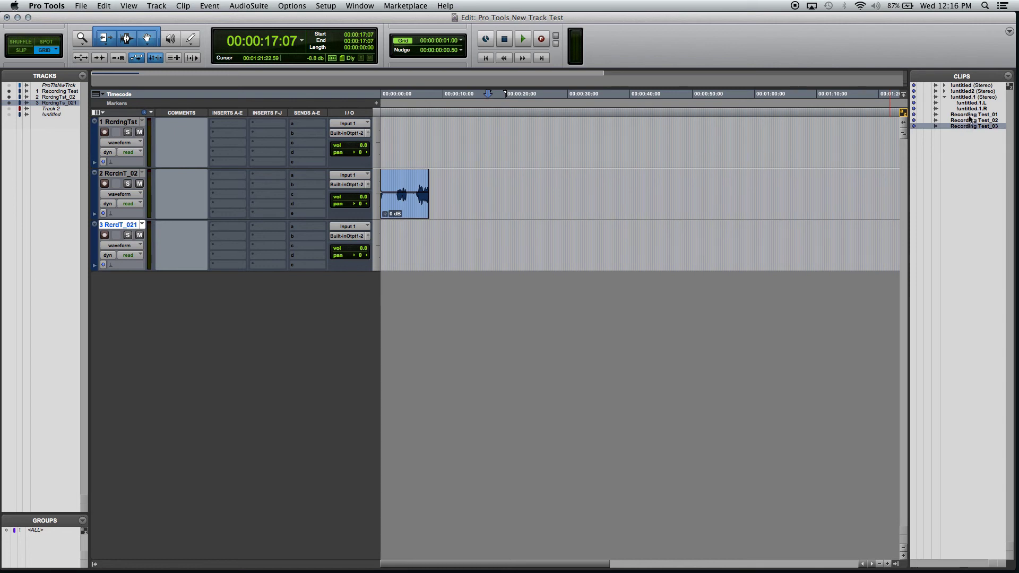
pyautogui.keyDown('shift'); pyautogui.click(970, 115); pyautogui.keyUp('shift')
pyautogui.moveTo(970, 120); pyautogui.dragTo(444, 282)
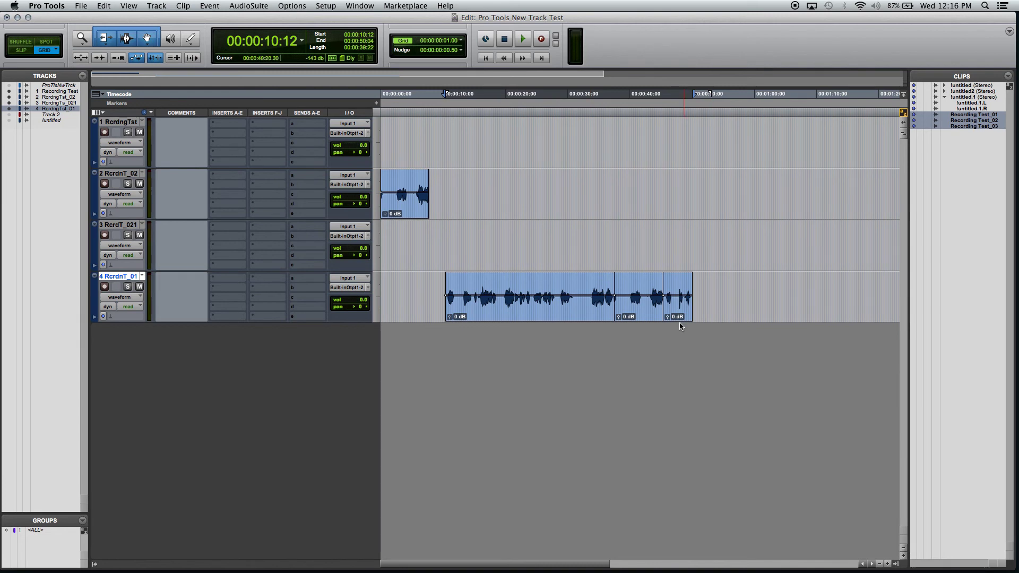
# - Delete the three extra tracks below Recording Test together with their clips, and clear the Clips list selection
pyautogui.keyDown('shift'); pyautogui.click(125, 173); pyautogui.keyUp('shift')
pyautogui.rightClick(127, 173)
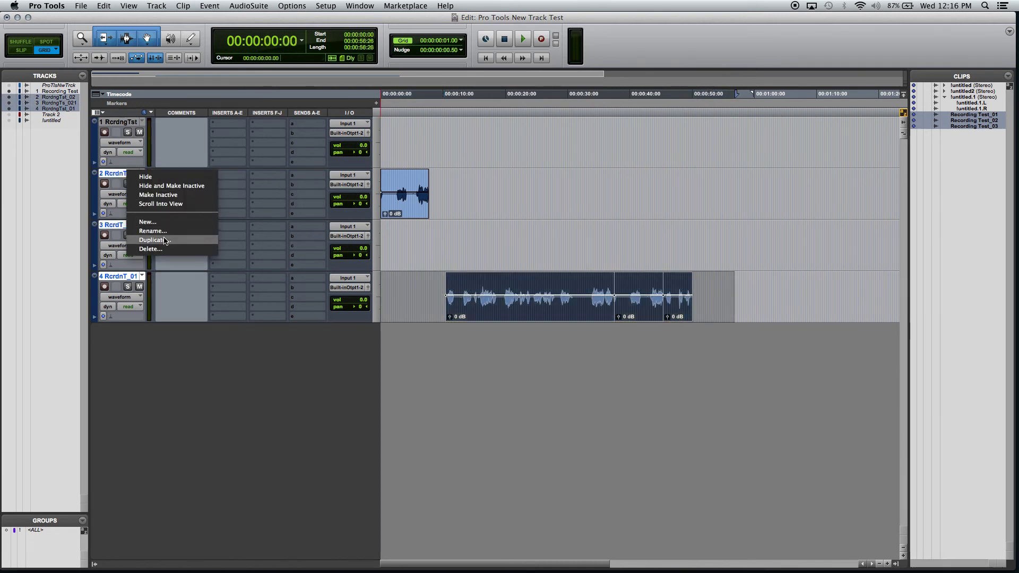
pyautogui.click(151, 249)
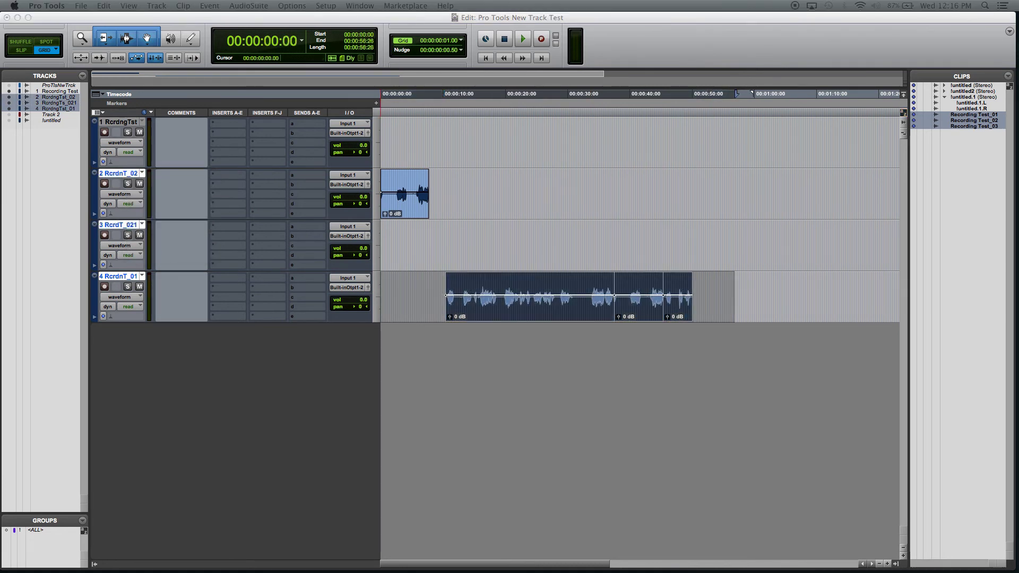
pyautogui.click(909, 240)
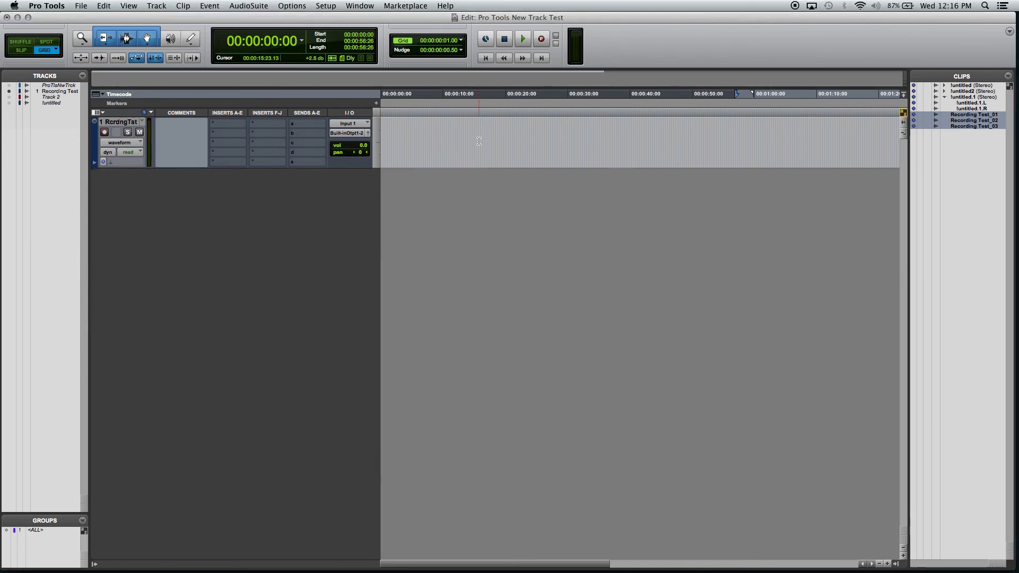
pyautogui.click(985, 186)
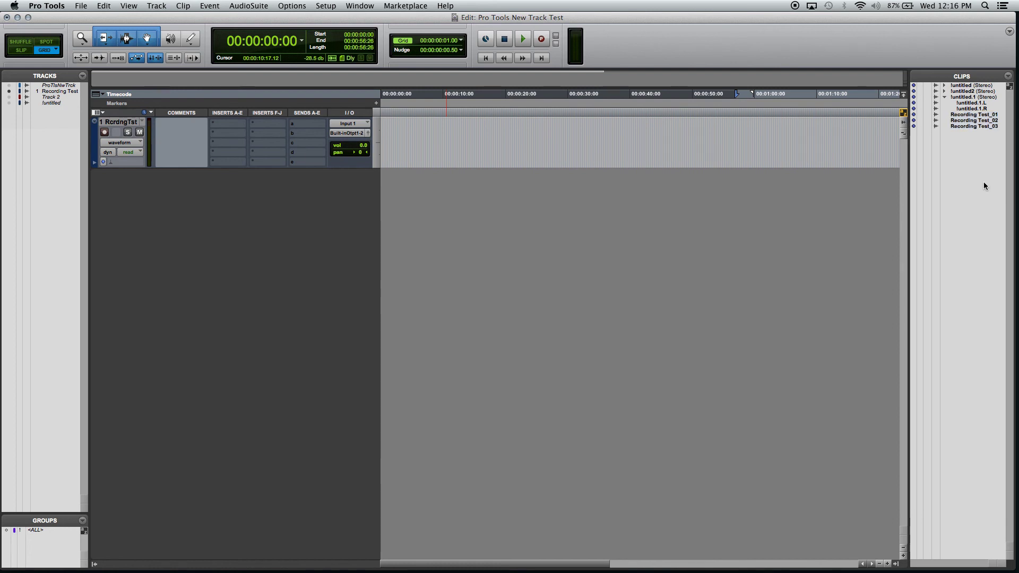